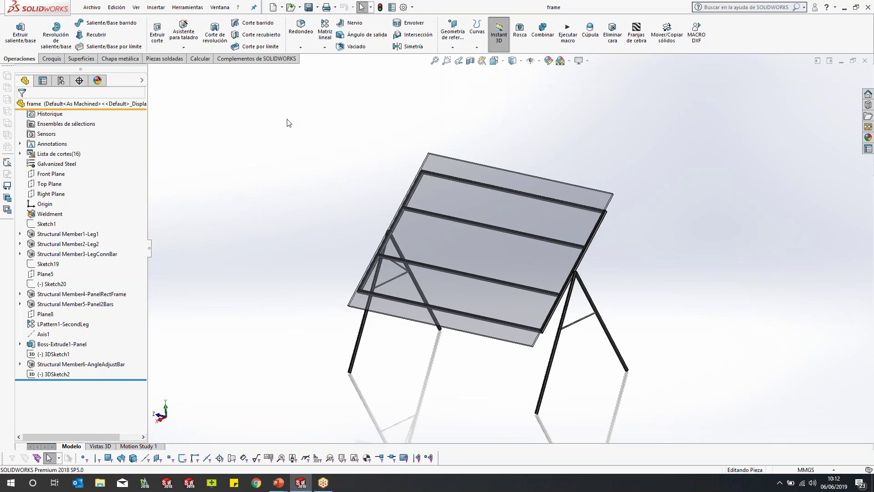
- Enable the SOLIDWORKS Simulation add-in and display its study commands
{"action": "left_click", "coordinate": [247, 60]}
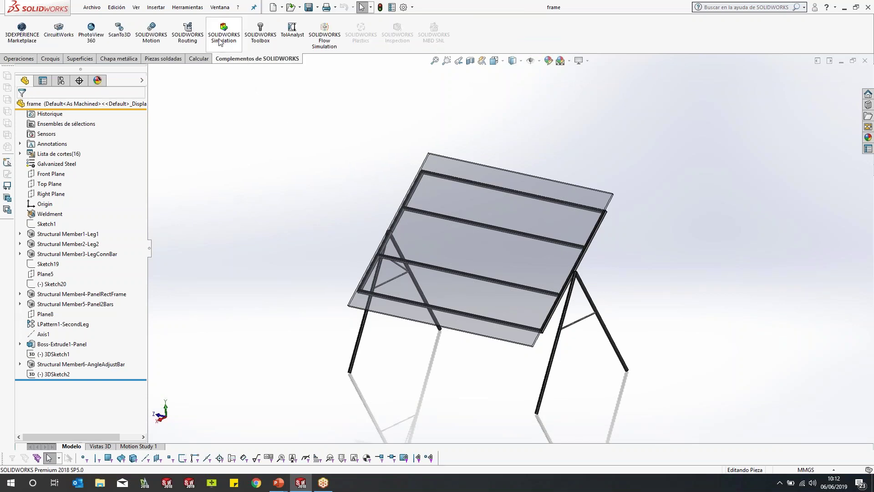
{"action": "left_click", "coordinate": [192, 7]}
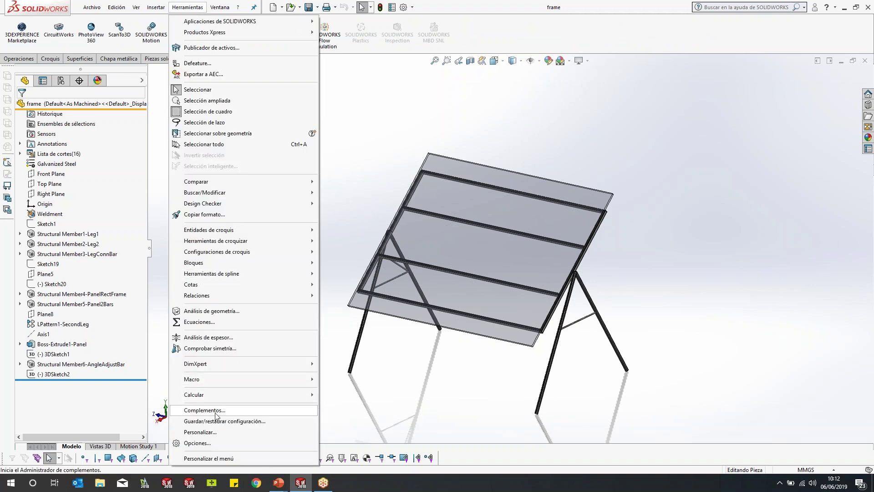
{"action": "left_click", "coordinate": [356, 169]}
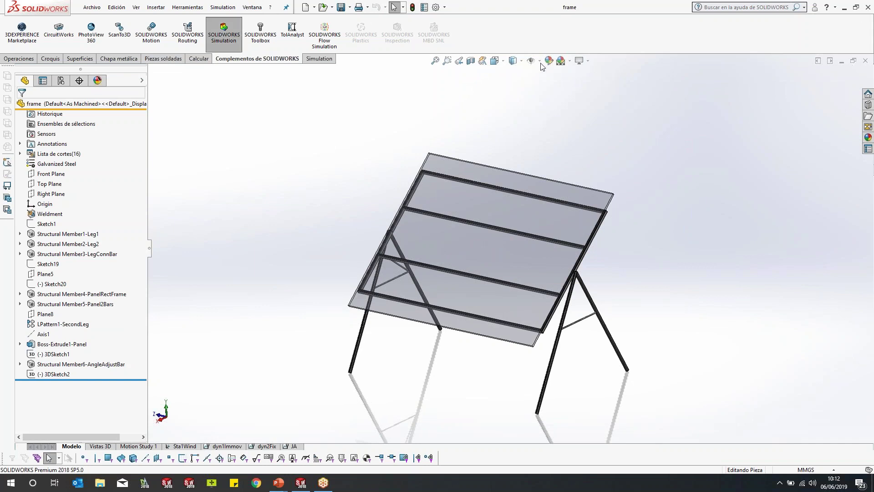
{"action": "left_click", "coordinate": [319, 61]}
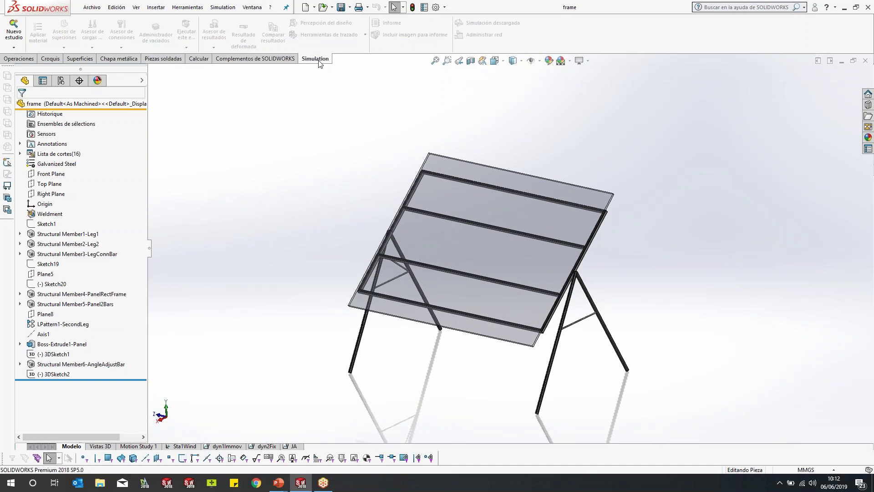
- Preview a new linear dynamic study of the response spectrum analysis type without creating it
{"action": "left_click", "coordinate": [14, 48]}
{"action": "left_click", "coordinate": [29, 58]}
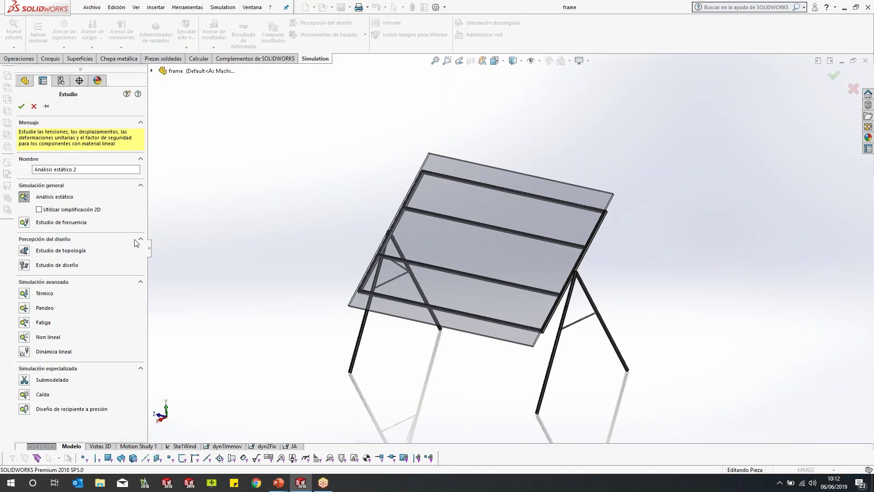
{"action": "left_click_drag", "start_coordinate": [150, 248], "coordinate": [158, 249]}
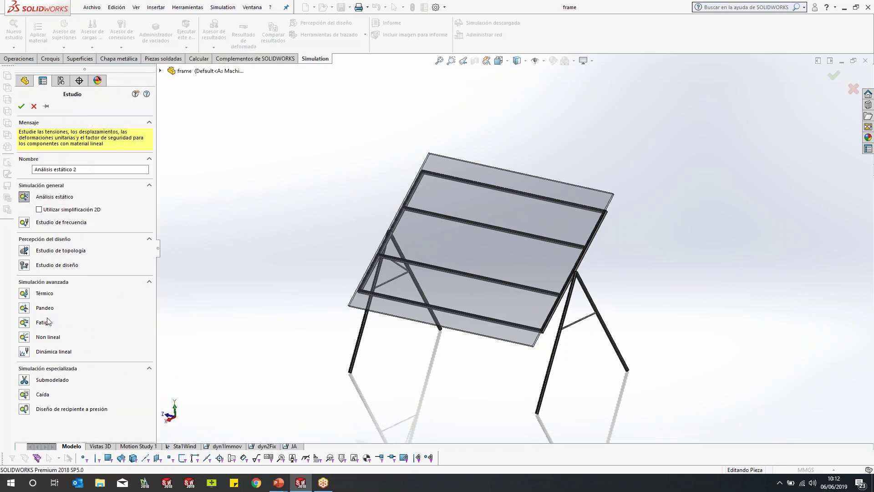
{"action": "left_click", "coordinate": [25, 351]}
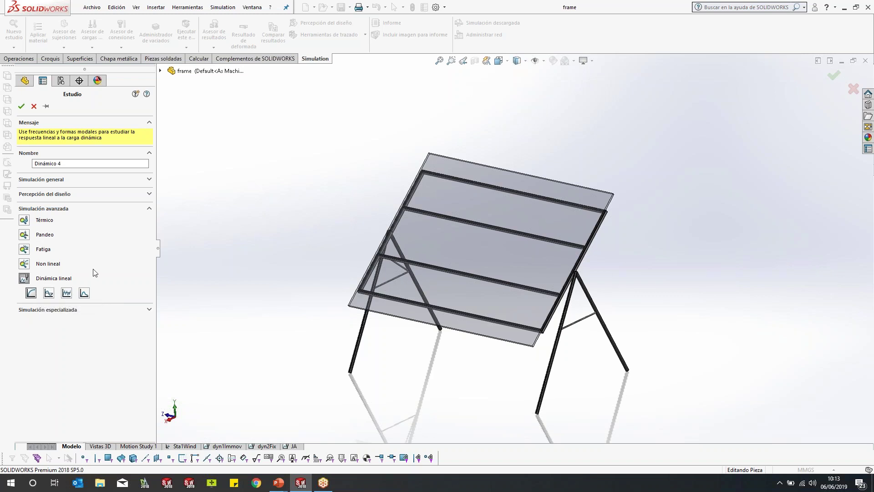
{"action": "left_click", "coordinate": [85, 293]}
{"action": "left_click", "coordinate": [34, 107]}
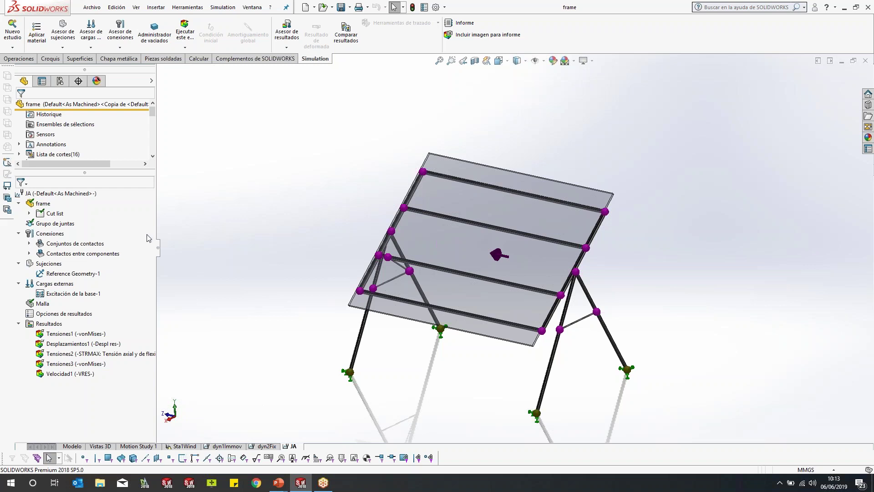
{"action": "key", "text": "alt+Tab"}
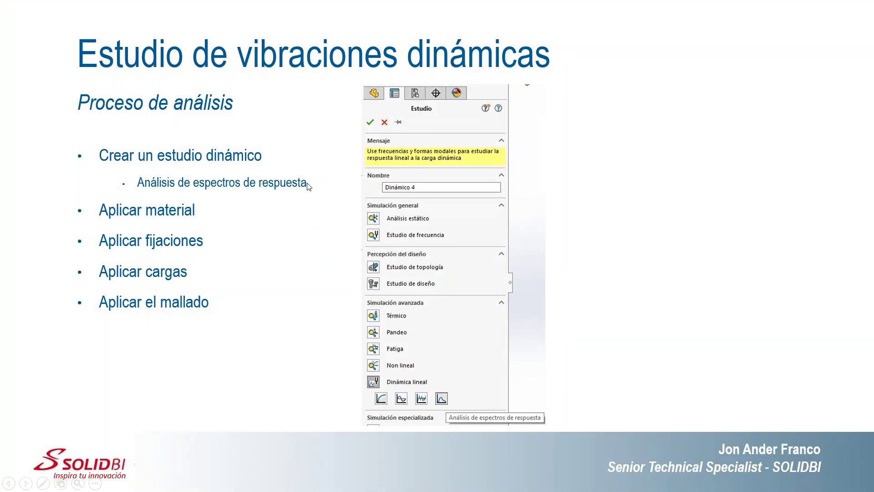
{"action": "key", "text": "Right"}
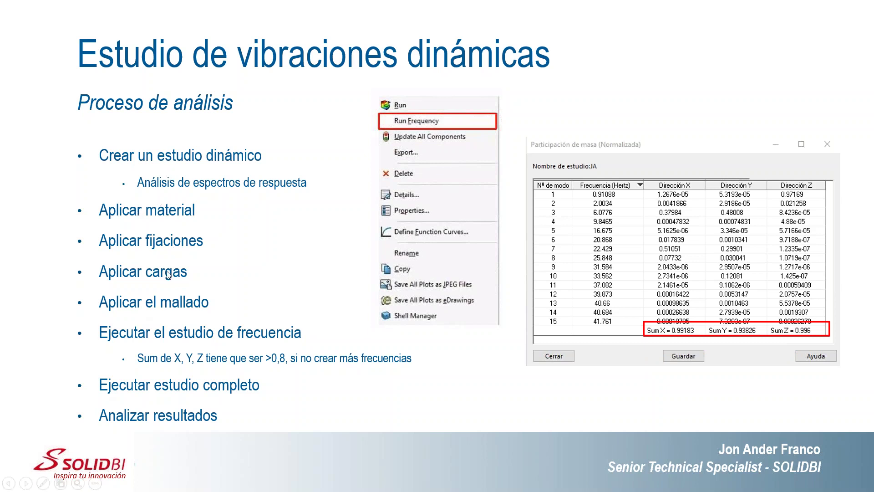
{"action": "key", "text": "alt+Tab"}
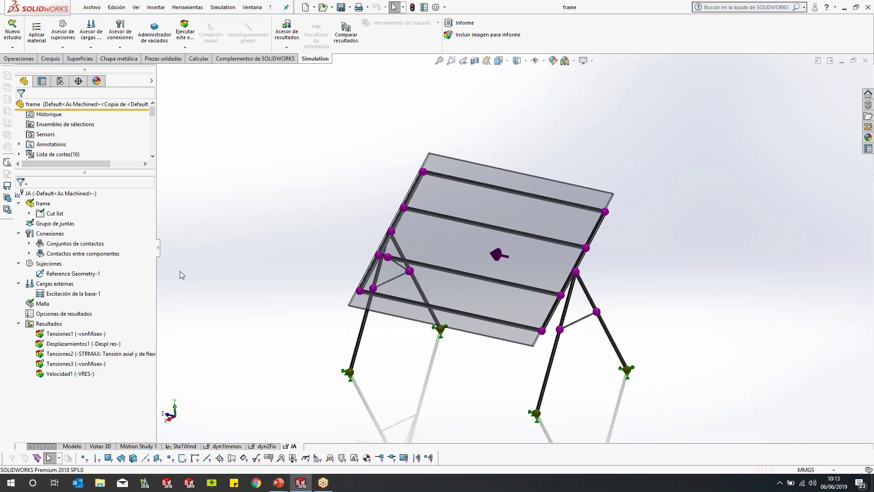
- Examine the JA study's cut list and the bodies and materials within Cut-List-Item1
{"action": "left_click", "coordinate": [30, 214]}
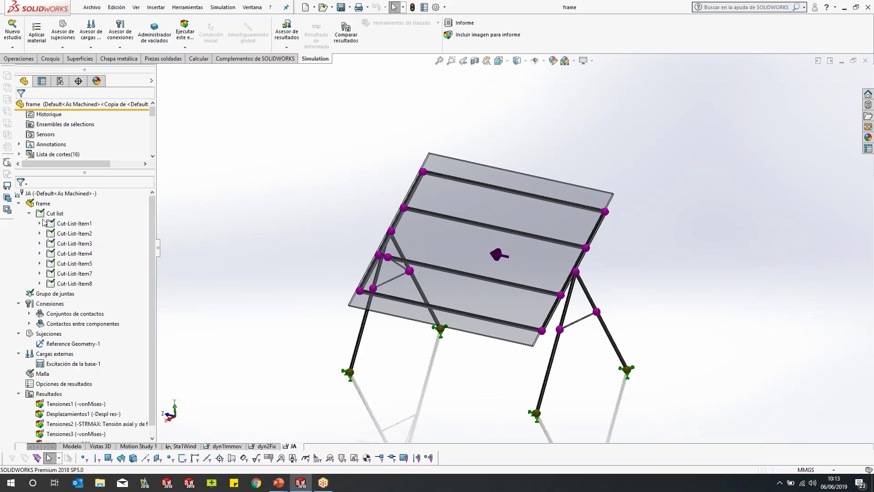
{"action": "left_click", "coordinate": [40, 223]}
{"action": "left_click_drag", "start_coordinate": [158, 253], "coordinate": [204, 247]}
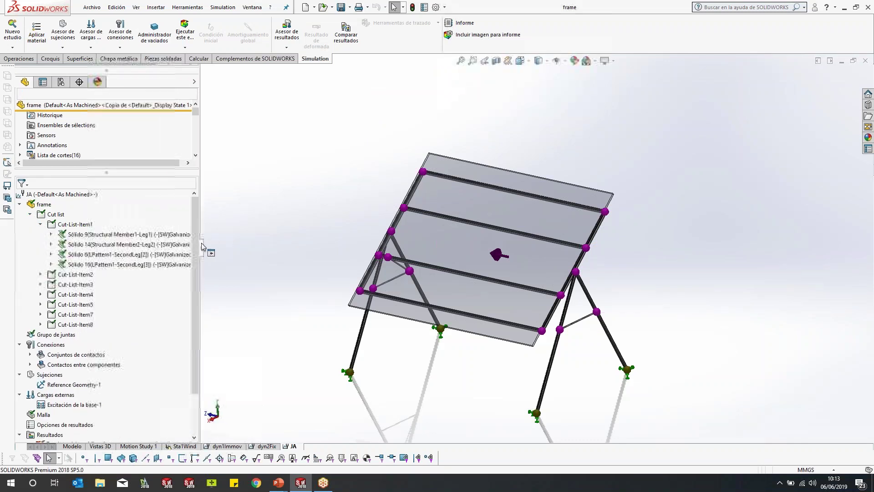
{"action": "left_click", "coordinate": [40, 224]}
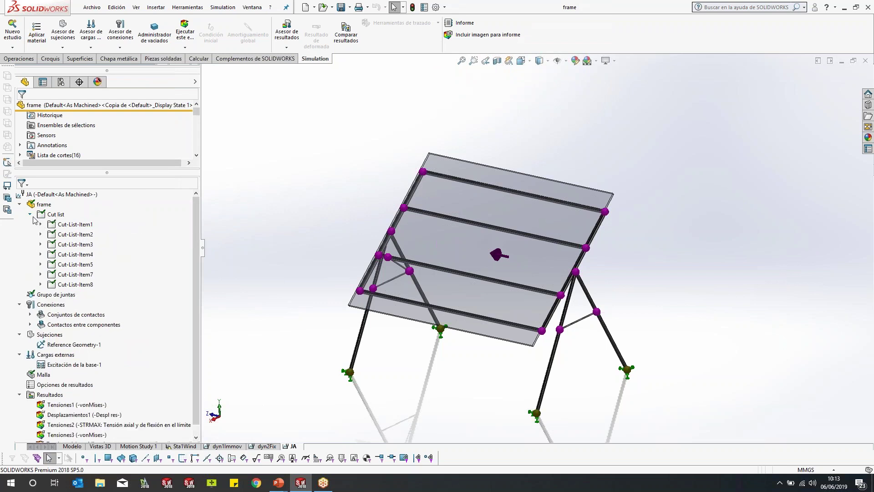
{"action": "left_click", "coordinate": [31, 215]}
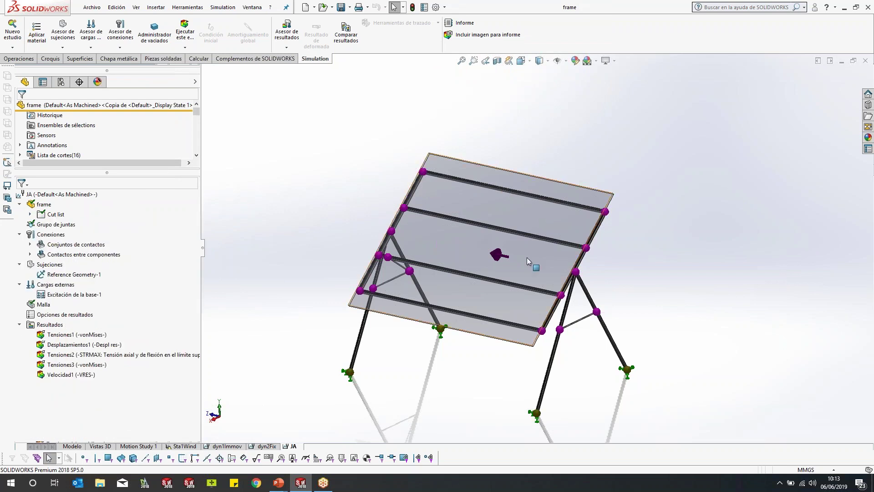
- Open the material definition of the Structural Member1-Leg1 body in Cut-List-Item1 of the JA study
{"action": "left_click", "coordinate": [31, 215]}
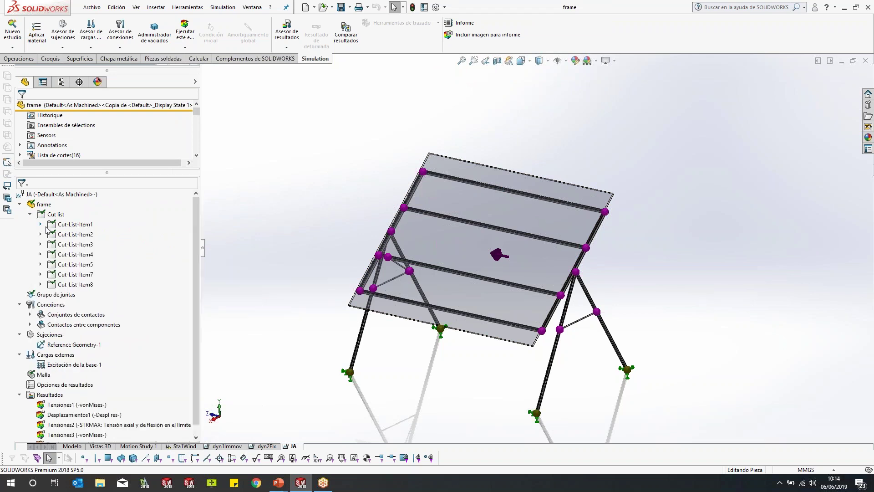
{"action": "left_click", "coordinate": [41, 224]}
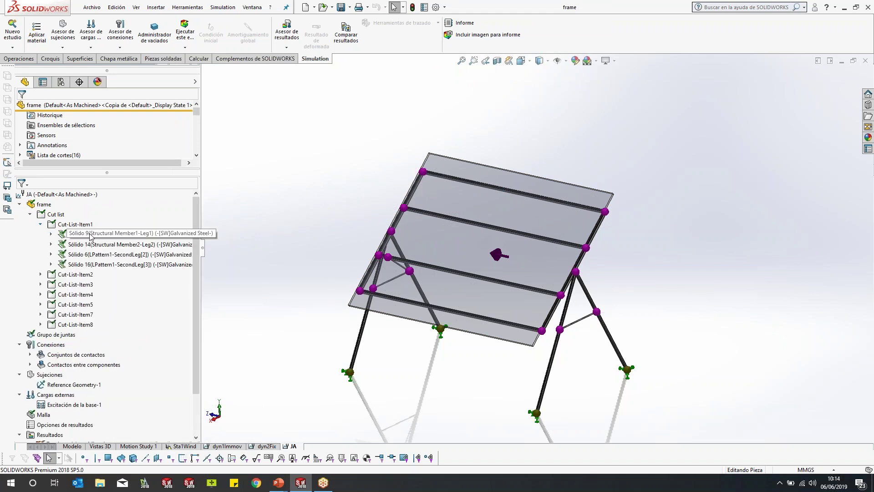
{"action": "right_click", "coordinate": [115, 235]}
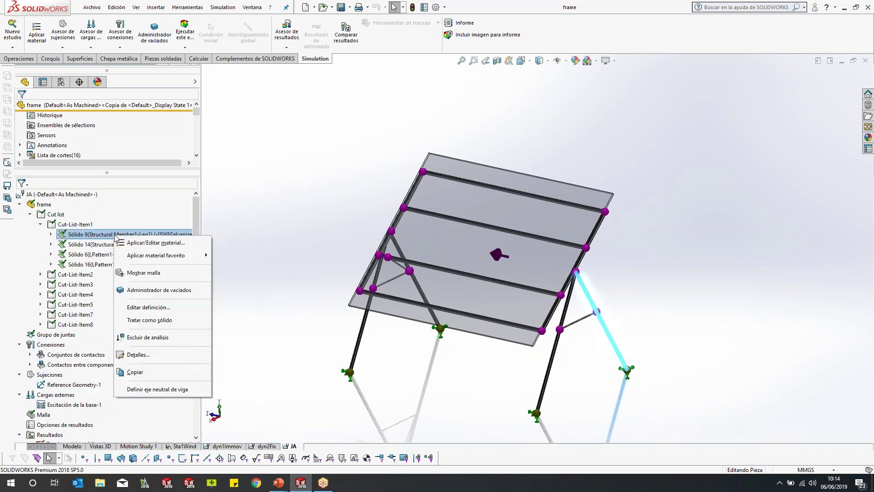
{"action": "left_click", "coordinate": [167, 245]}
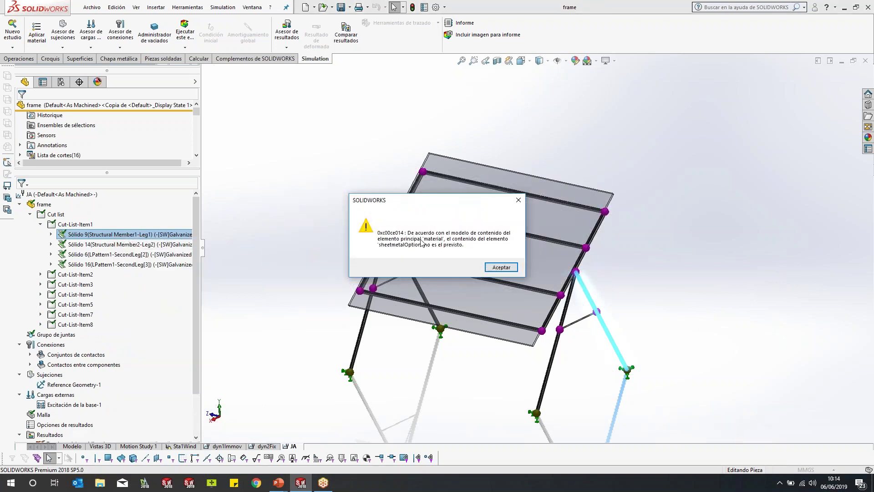
{"action": "left_click", "coordinate": [496, 267]}
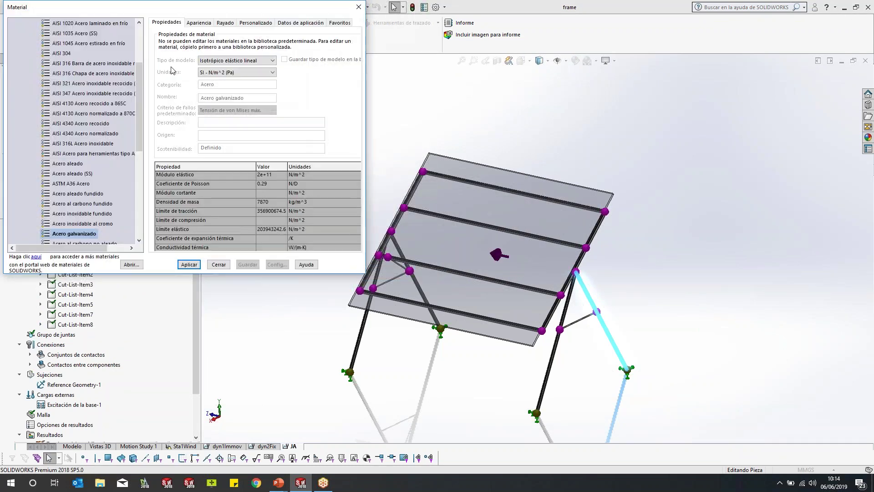
- Look through the available material libraries and categories, and leave the leg's material definition without applying anything
{"action": "left_click_drag", "start_coordinate": [179, 9], "coordinate": [260, 70]}
{"action": "left_click_drag", "start_coordinate": [220, 142], "coordinate": [220, 104]}
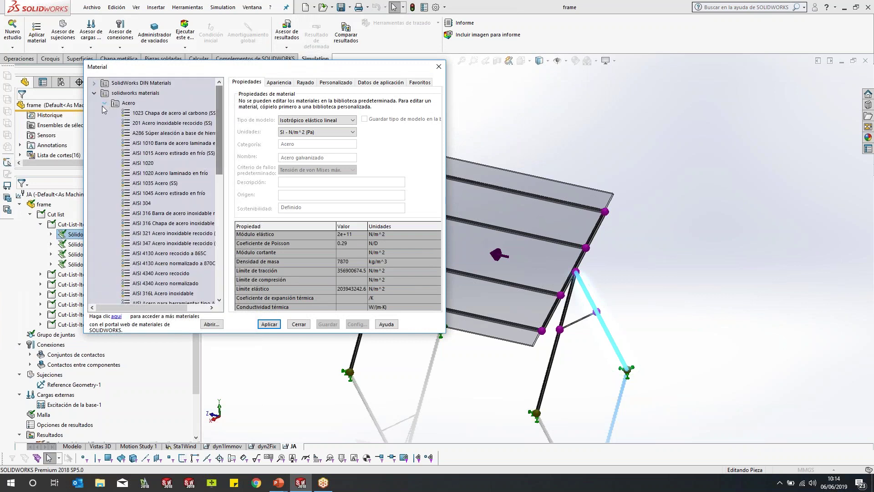
{"action": "left_click", "coordinate": [104, 104]}
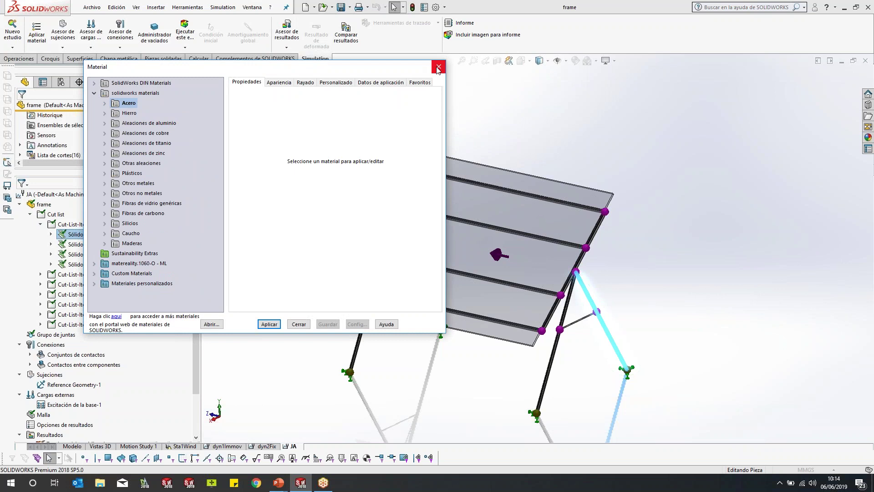
{"action": "left_click", "coordinate": [94, 93]}
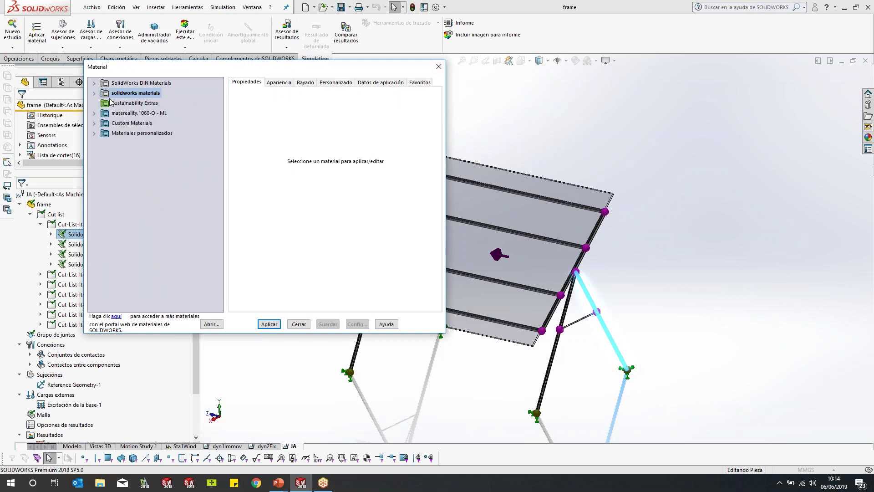
{"action": "left_click", "coordinate": [438, 67]}
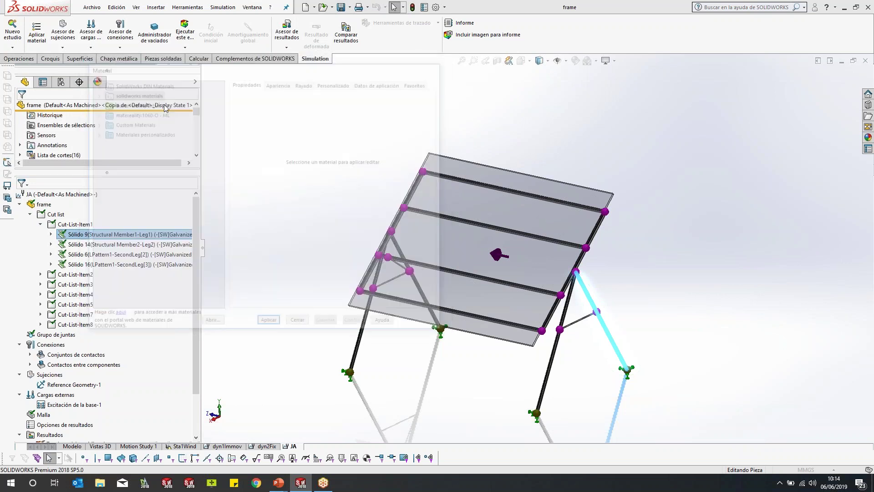
{"action": "left_click", "coordinate": [19, 205]}
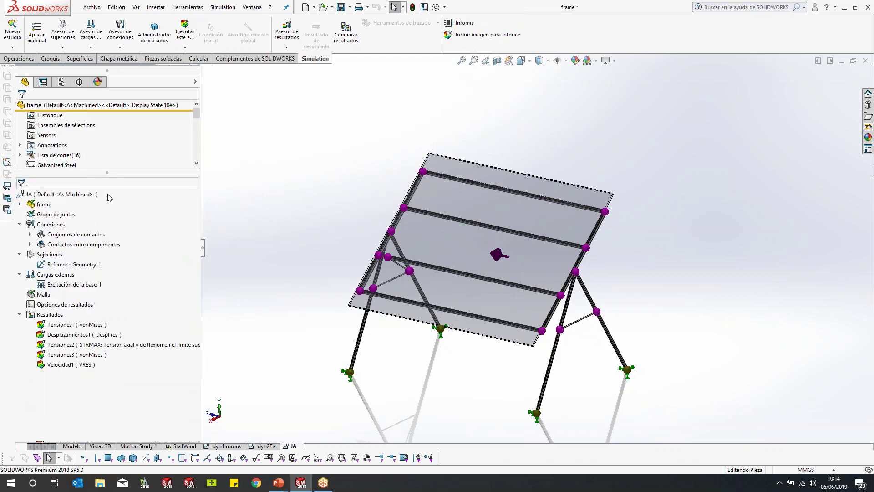
- Examine the JA study's connections, covering both the contact sets and the global component contact
{"action": "left_click", "coordinate": [30, 234]}
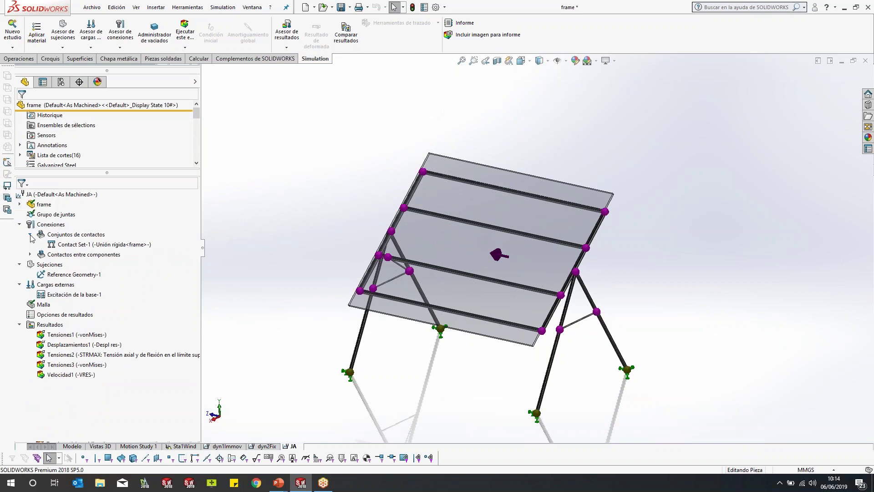
{"action": "left_click", "coordinate": [30, 254]}
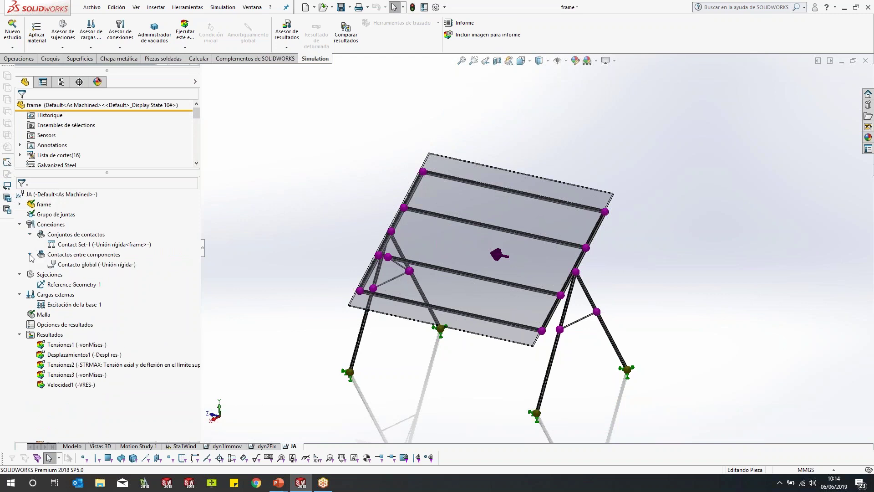
{"action": "left_click", "coordinate": [97, 265]}
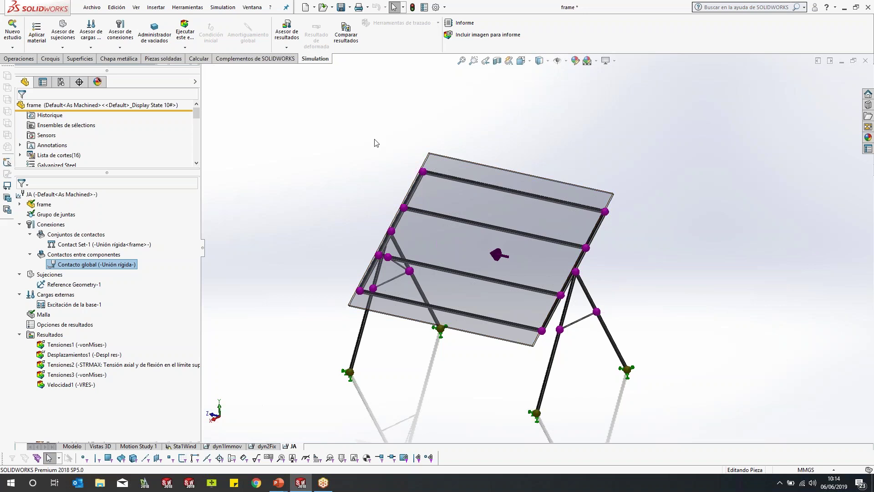
{"action": "left_click", "coordinate": [20, 224]}
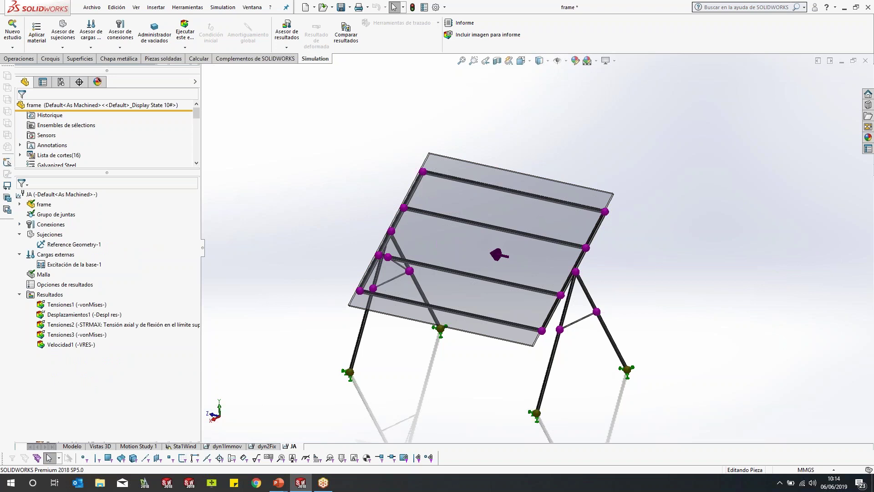
- Examine the reference geometry fixture at the leg feet, the base excitation load and the available external load types
{"action": "left_click", "coordinate": [84, 246]}
{"action": "middle_click_drag", "start_coordinate": [478, 392], "coordinate": [469, 342]}
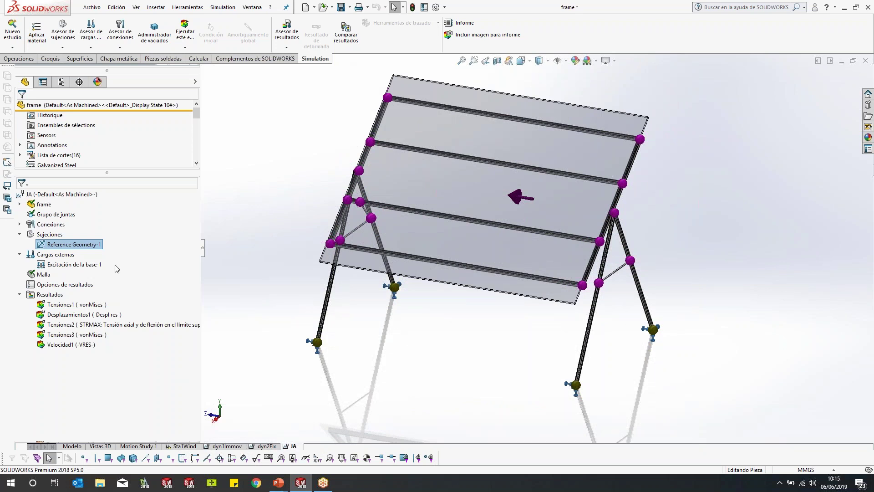
{"action": "left_click", "coordinate": [80, 268]}
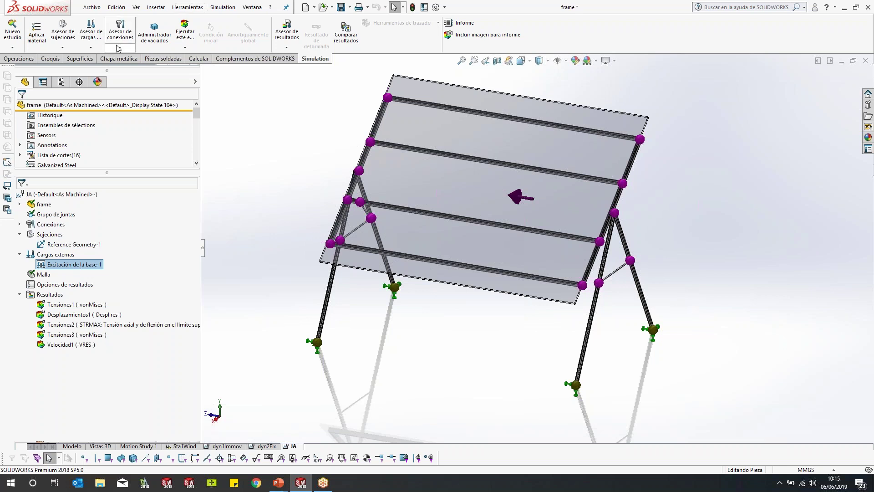
{"action": "left_click", "coordinate": [97, 48]}
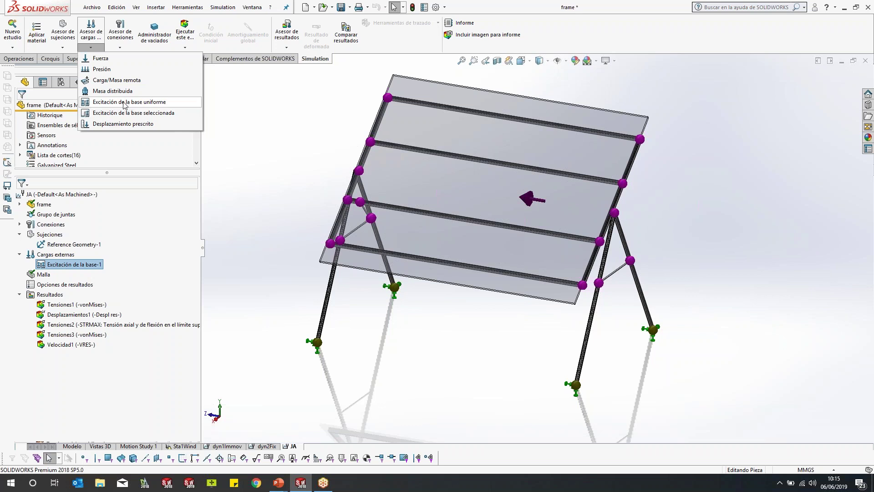
- Open the JA study's base excitation definition and examine the units offered for acceleration and velocity, keeping the type at velocity in m/sec
{"action": "right_click", "coordinate": [95, 265]}
{"action": "left_click", "coordinate": [113, 272]}
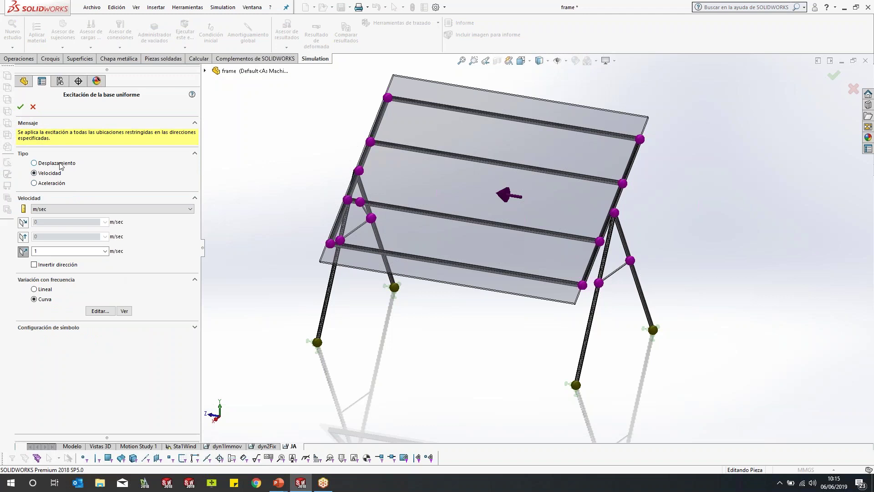
{"action": "left_click", "coordinate": [43, 187]}
{"action": "left_click", "coordinate": [67, 208]}
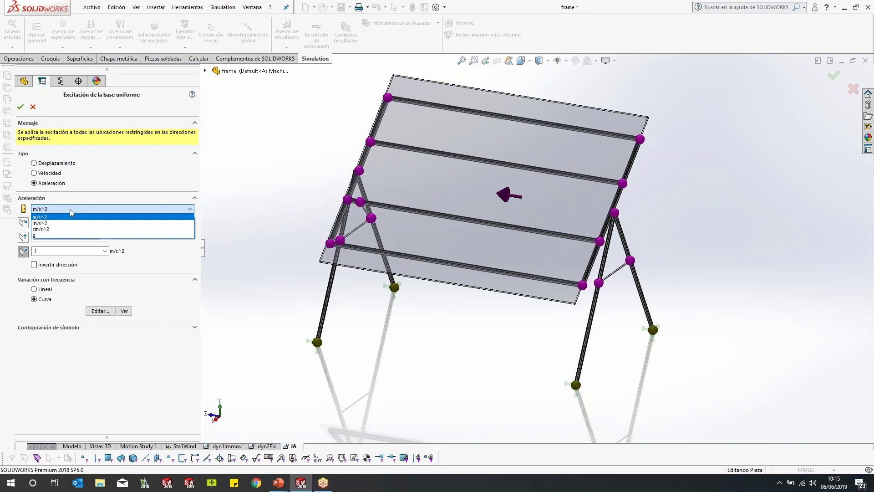
{"action": "left_click", "coordinate": [70, 209]}
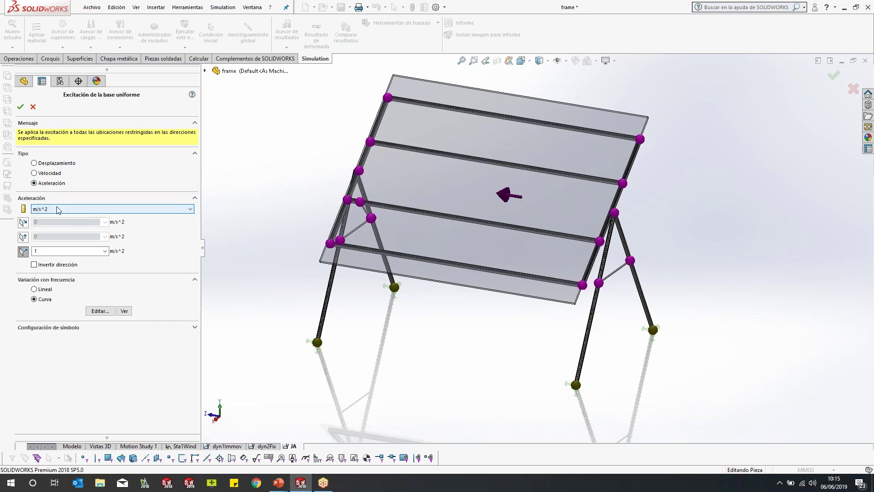
{"action": "left_click", "coordinate": [56, 174]}
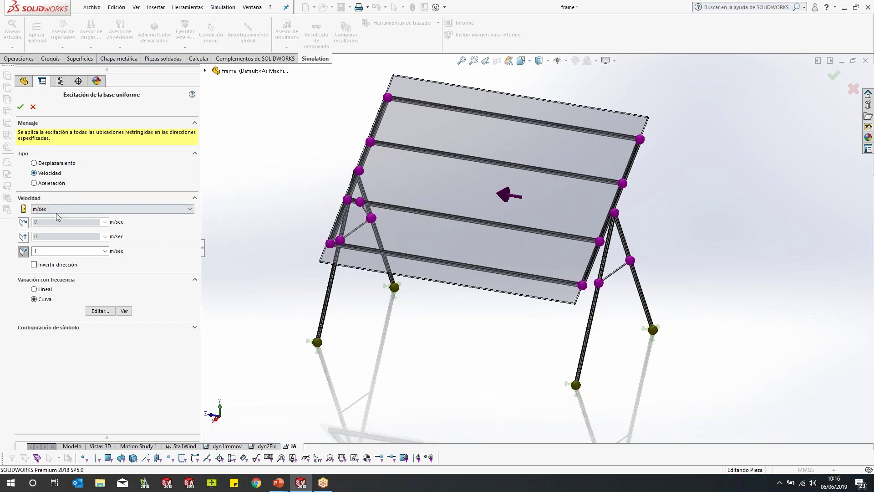
{"action": "left_click", "coordinate": [79, 210]}
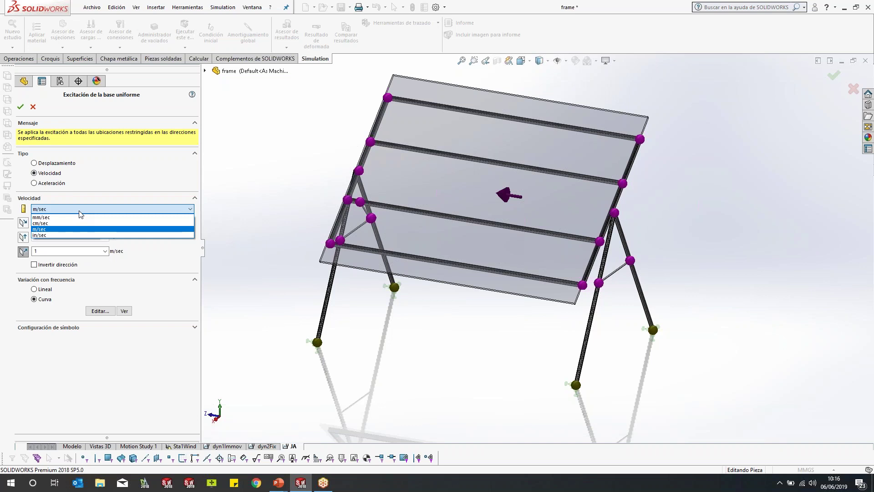
{"action": "left_click", "coordinate": [80, 210]}
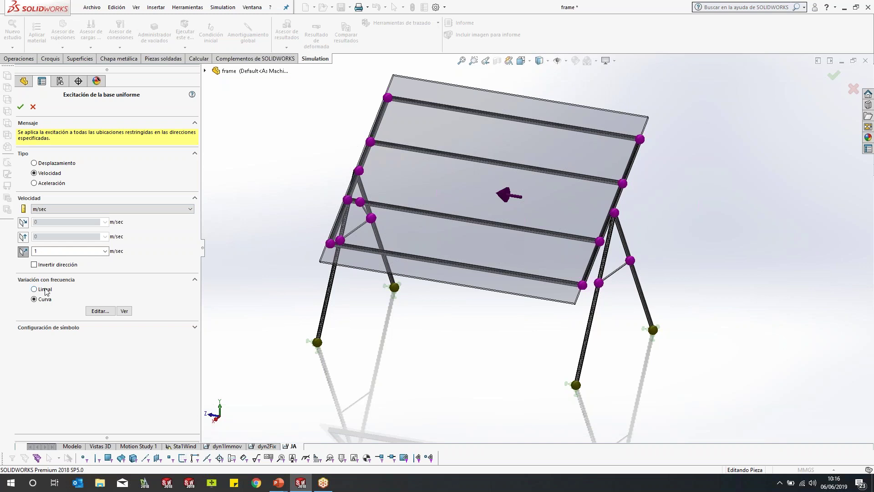
- Open the base excitation's Terremoto frequency curve and examine its points plotted as an enlarged graph
{"action": "left_click", "coordinate": [102, 311]}
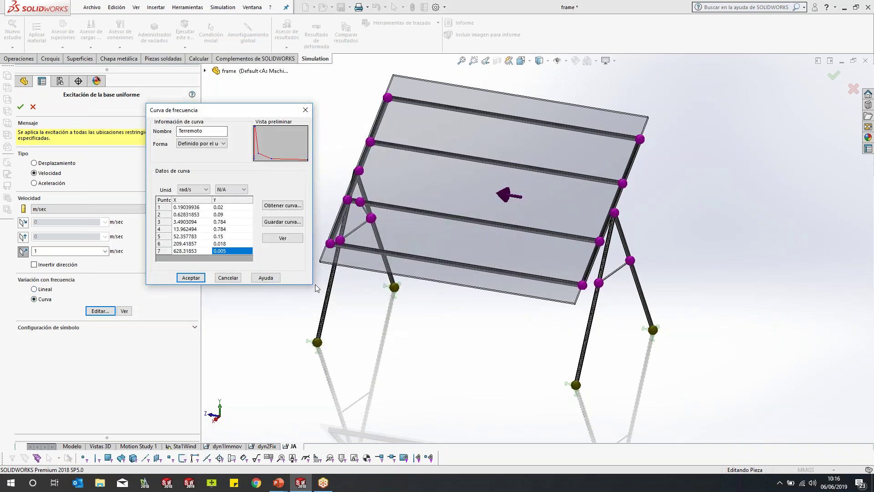
{"action": "left_click", "coordinate": [283, 236]}
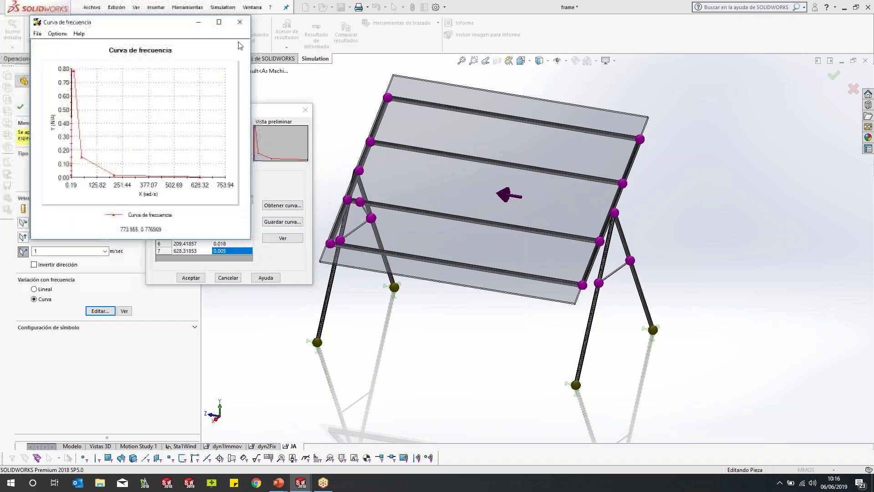
{"action": "left_click_drag", "start_coordinate": [559, 199], "coordinate": [465, 160]}
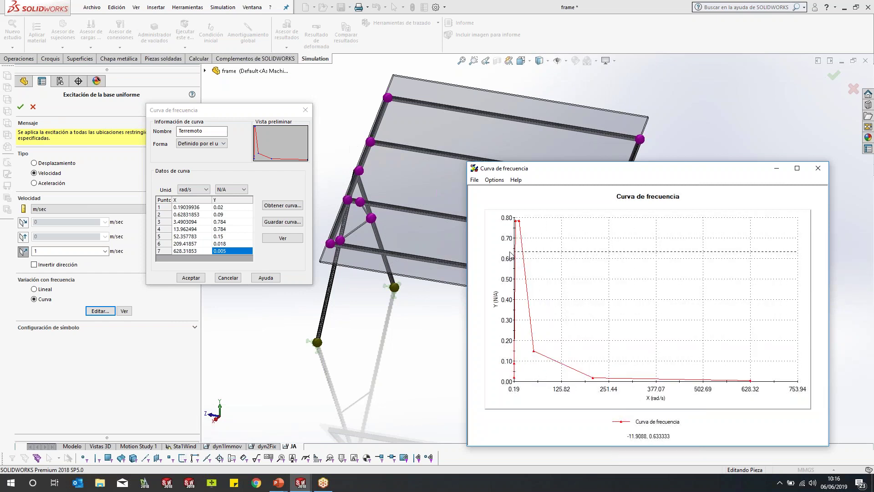
{"action": "left_click", "coordinate": [819, 170]}
{"action": "left_click_drag", "start_coordinate": [238, 114], "coordinate": [262, 115]}
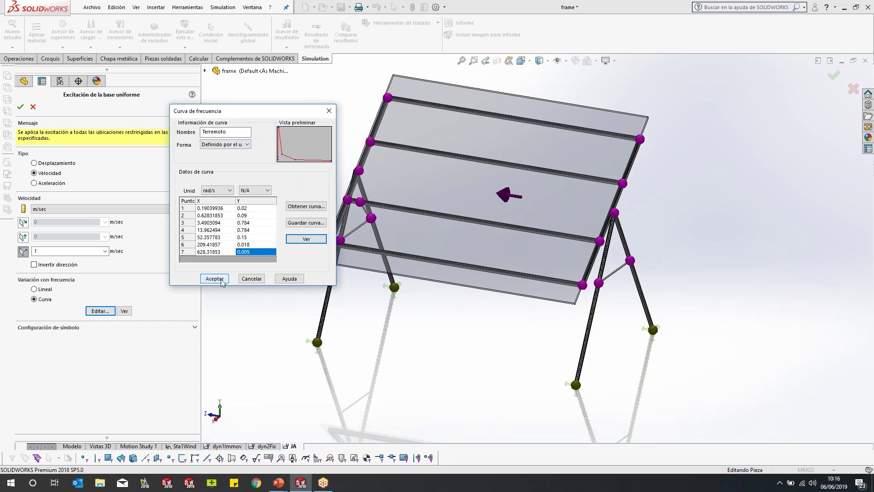
- Try adding an eighth point row to the Terremoto curve and check the available frequency units
{"action": "left_click", "coordinate": [243, 133]}
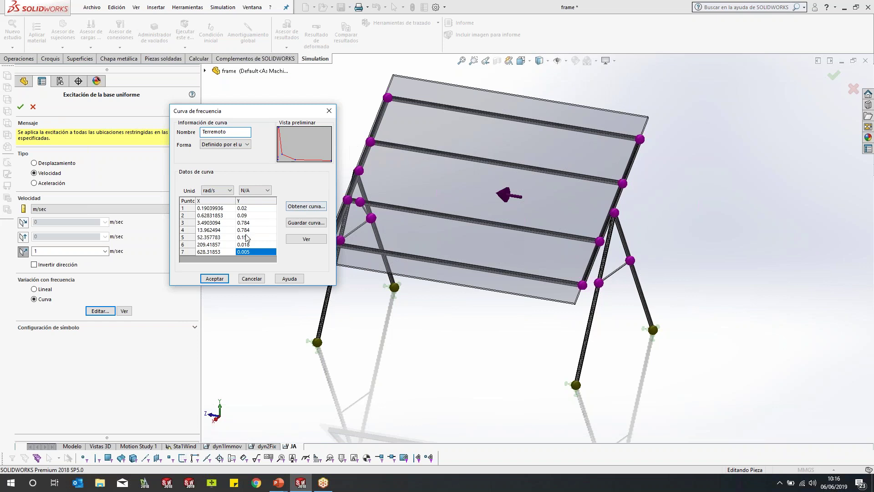
{"action": "left_click", "coordinate": [186, 253]}
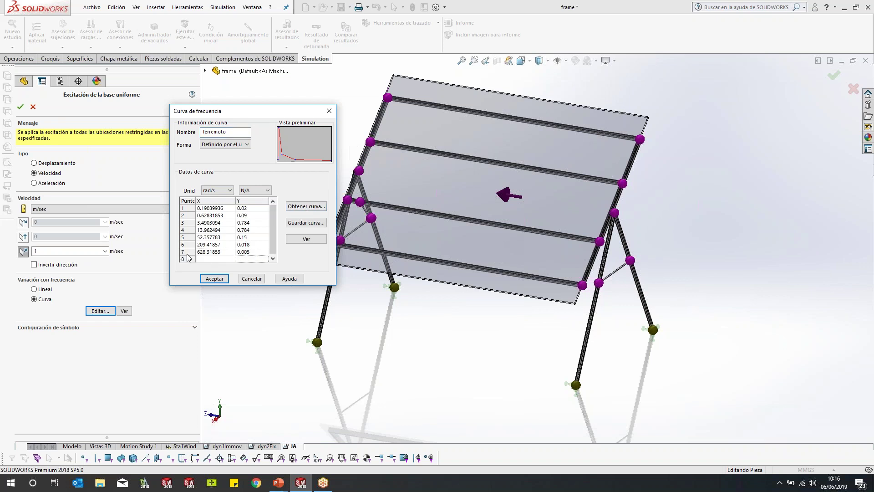
{"action": "left_click", "coordinate": [213, 260]}
{"action": "left_click", "coordinate": [213, 251]}
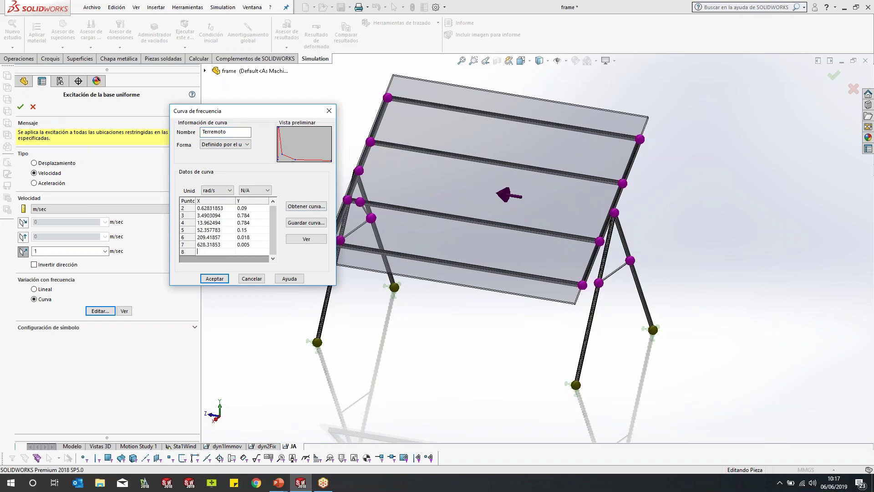
{"action": "left_click", "coordinate": [230, 190]}
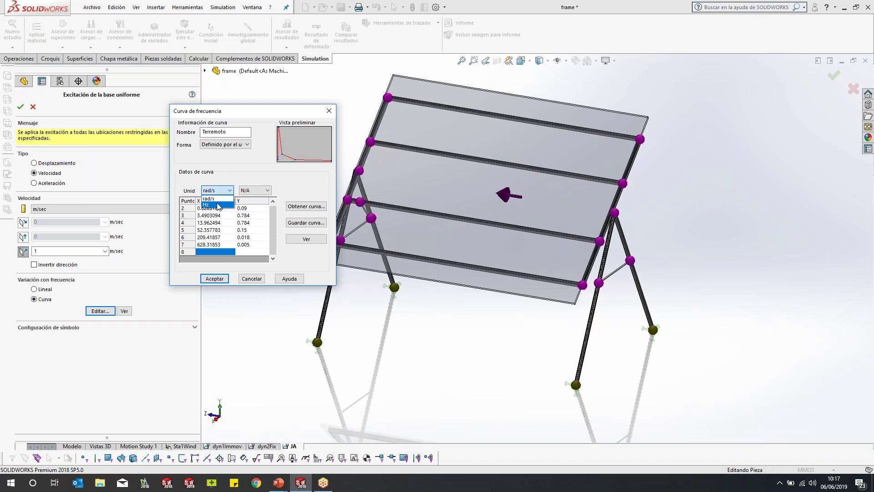
{"action": "left_click", "coordinate": [229, 180]}
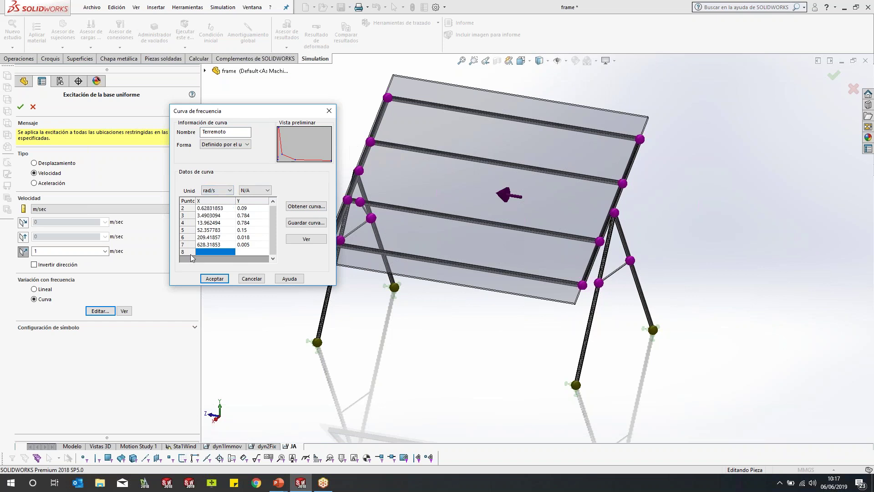
- Try deleting the last point rows of the Terremoto curve, and discard the curve edits
{"action": "right_click", "coordinate": [191, 254]}
{"action": "left_click", "coordinate": [219, 259]}
{"action": "left_click", "coordinate": [186, 245]}
{"action": "right_click", "coordinate": [185, 248]}
{"action": "left_click", "coordinate": [212, 261]}
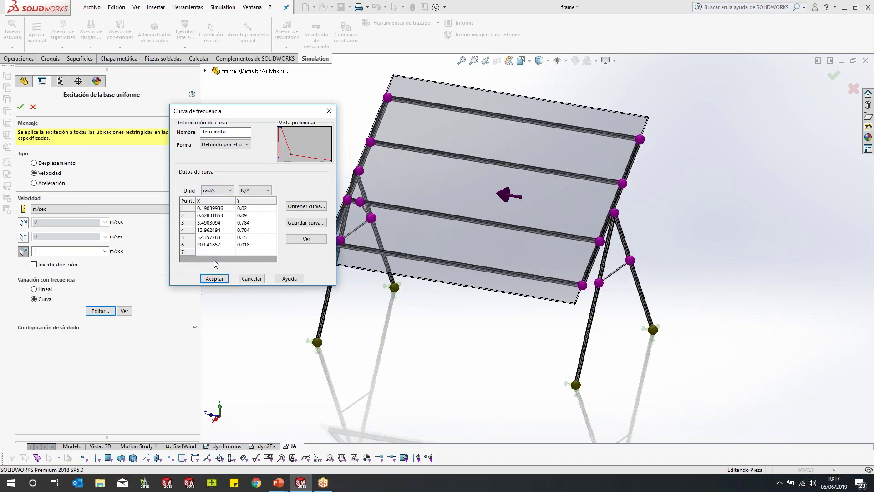
{"action": "left_click", "coordinate": [252, 278]}
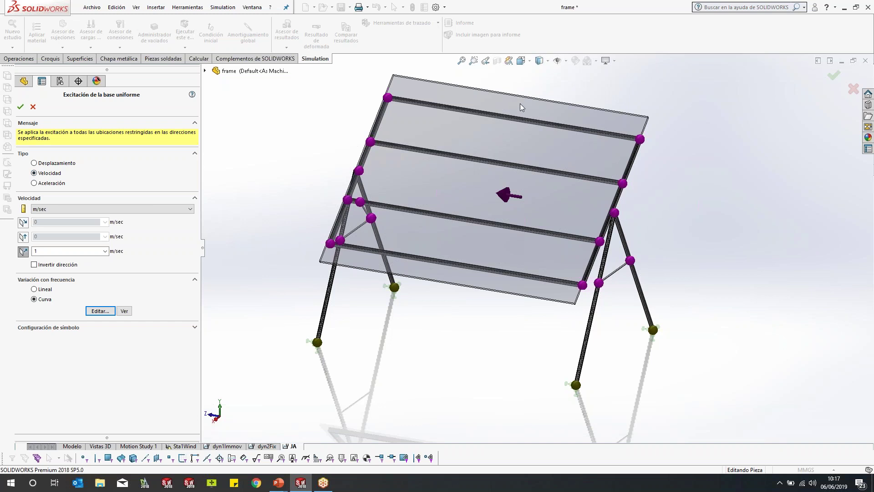
- Reopen the Terremoto curve and bring up the ATC-3-06 acceleration curve from the curve library beside it
{"action": "left_click", "coordinate": [101, 311]}
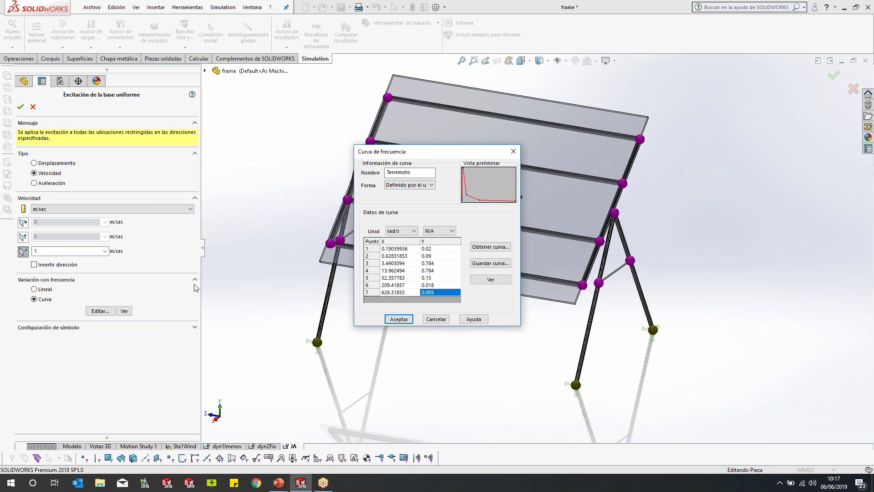
{"action": "left_click", "coordinate": [503, 248]}
{"action": "left_click", "coordinate": [419, 155]}
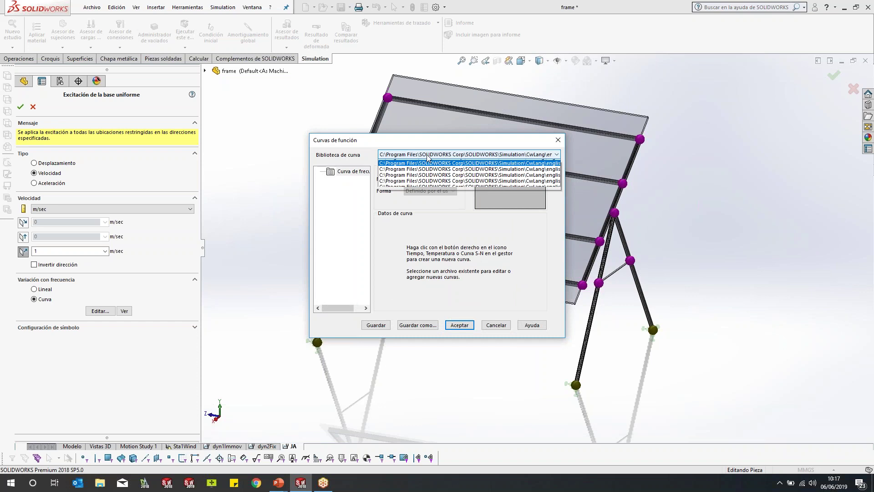
{"action": "left_click", "coordinate": [421, 177]}
{"action": "left_click", "coordinate": [354, 180]}
{"action": "left_click_drag", "start_coordinate": [386, 143], "coordinate": [111, 133]}
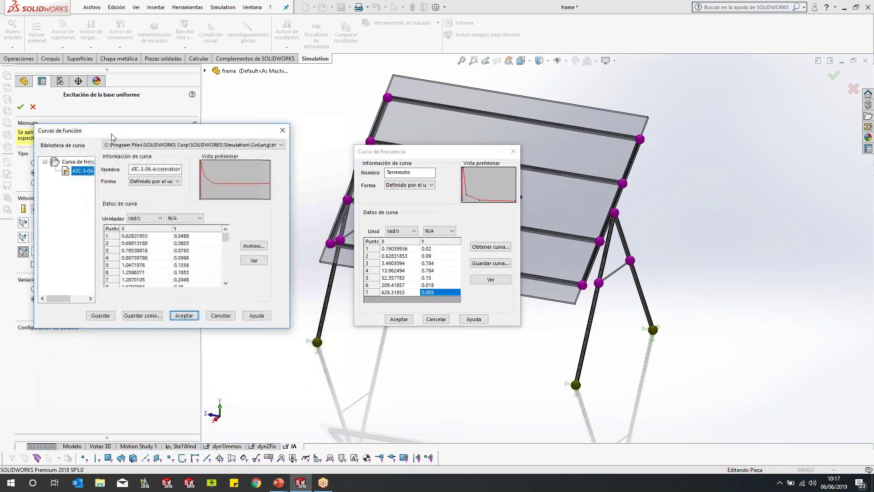
- Examine the ATC-3-06 library curve's full name and data, and leave the base excitation definition without applying anything
{"action": "left_click_drag", "start_coordinate": [146, 168], "coordinate": [122, 169]}
{"action": "left_click", "coordinate": [173, 168]}
{"action": "left_click", "coordinate": [132, 169]}
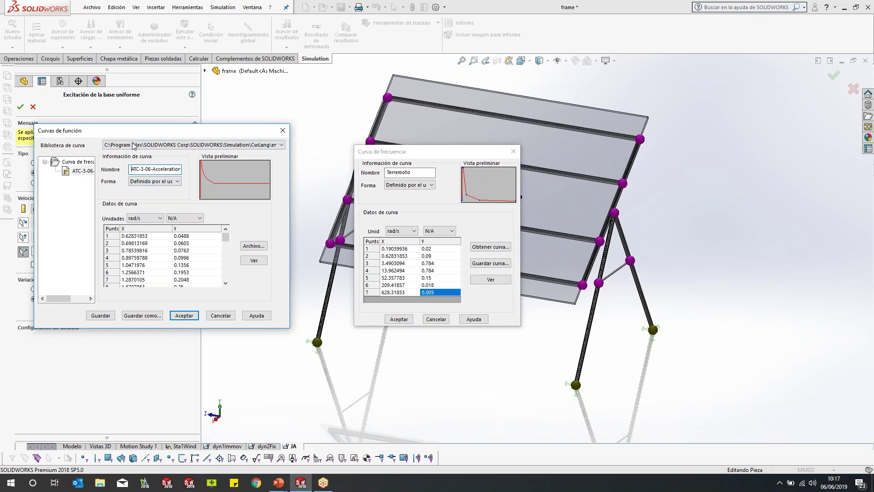
{"action": "left_click", "coordinate": [76, 175]}
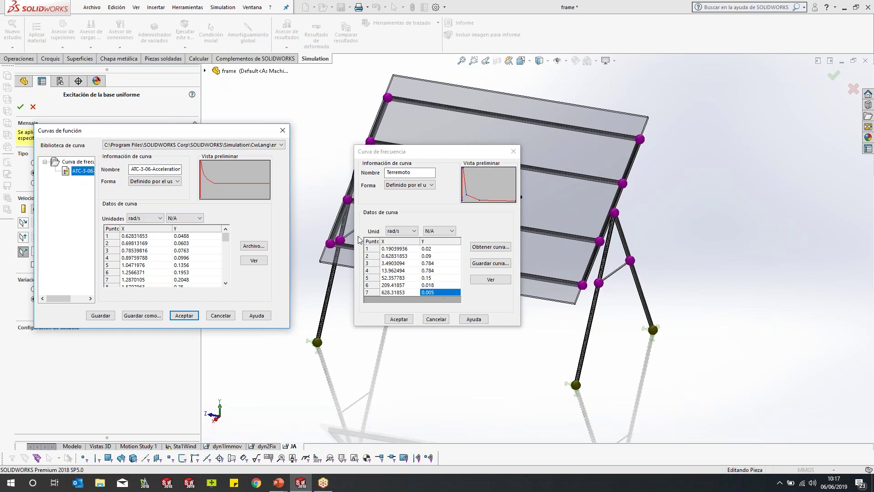
{"action": "left_click", "coordinate": [283, 130]}
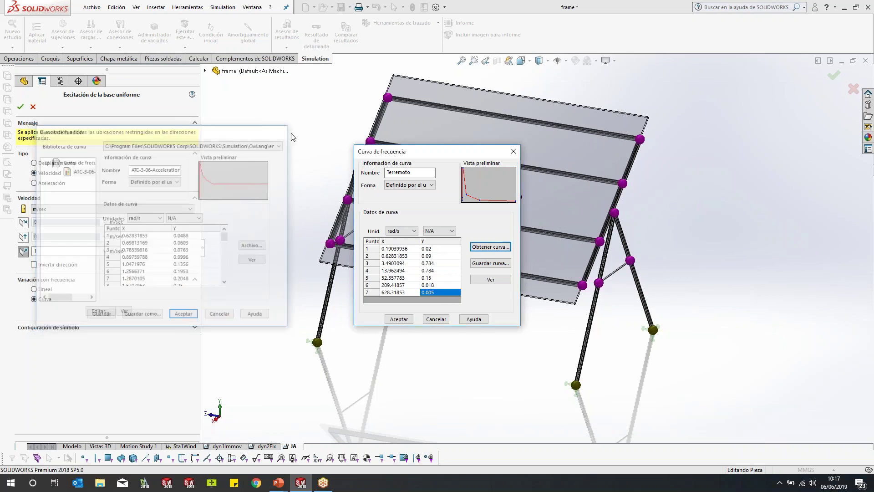
{"action": "left_click", "coordinate": [513, 151]}
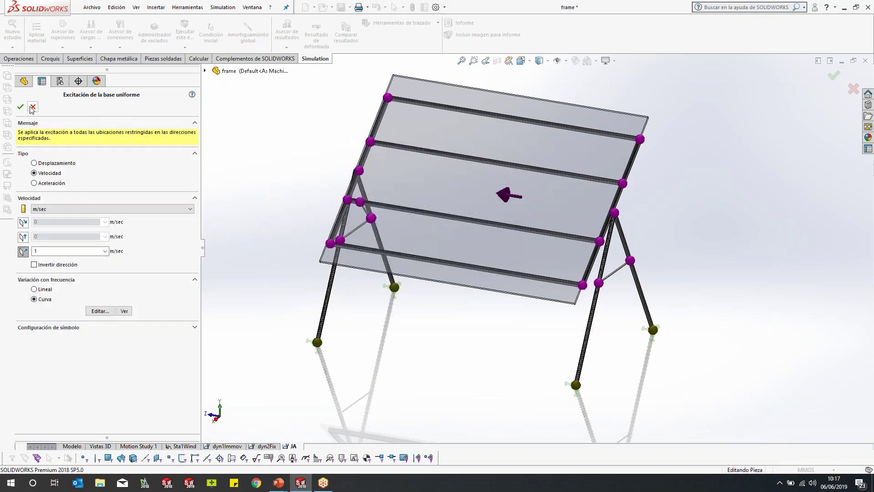
{"action": "left_click", "coordinate": [33, 107]}
{"action": "left_click", "coordinate": [300, 189]}
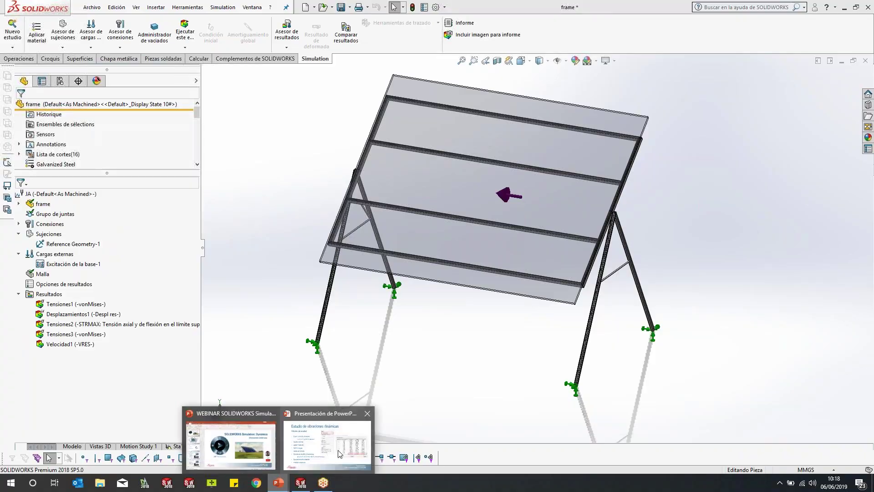
- Check the analysis process slide in PowerPoint, and run only the frequency analysis of the JA study in SOLIDWORKS
{"action": "left_click", "coordinate": [339, 454]}
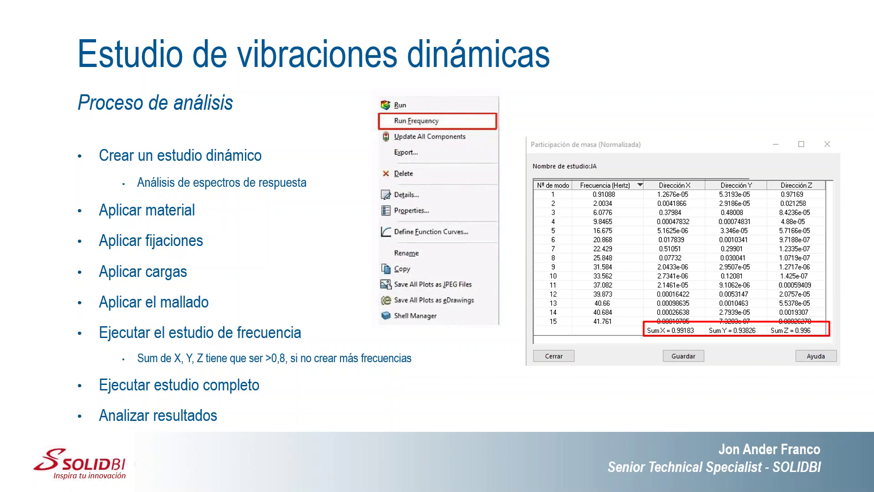
{"action": "key", "text": "alt+Tab"}
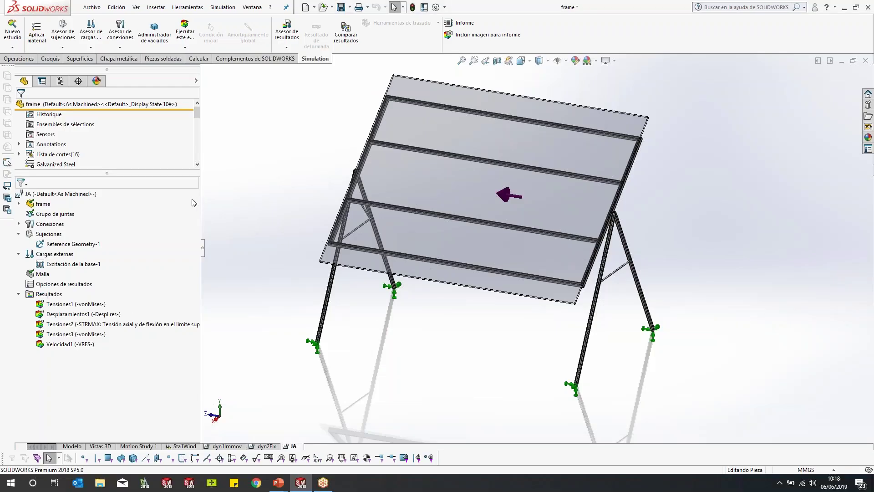
{"action": "left_click", "coordinate": [191, 48]}
{"action": "left_click", "coordinate": [193, 49]}
{"action": "left_click", "coordinate": [188, 48]}
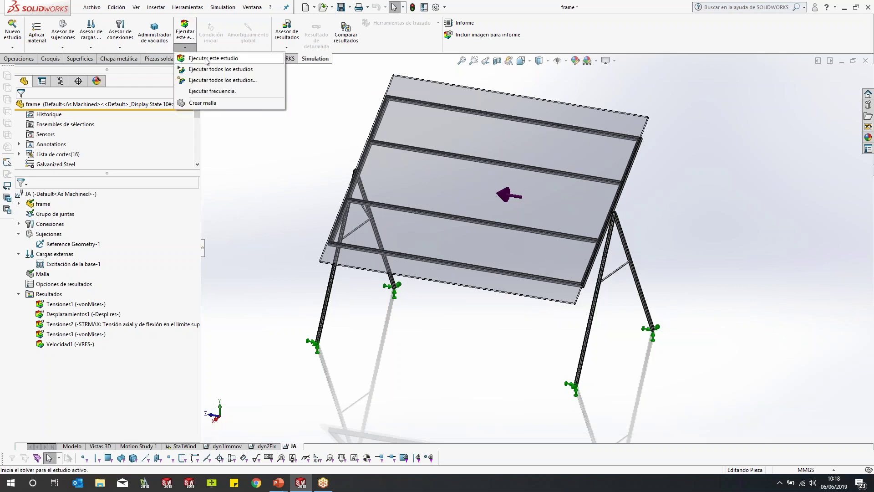
{"action": "left_click", "coordinate": [223, 91]}
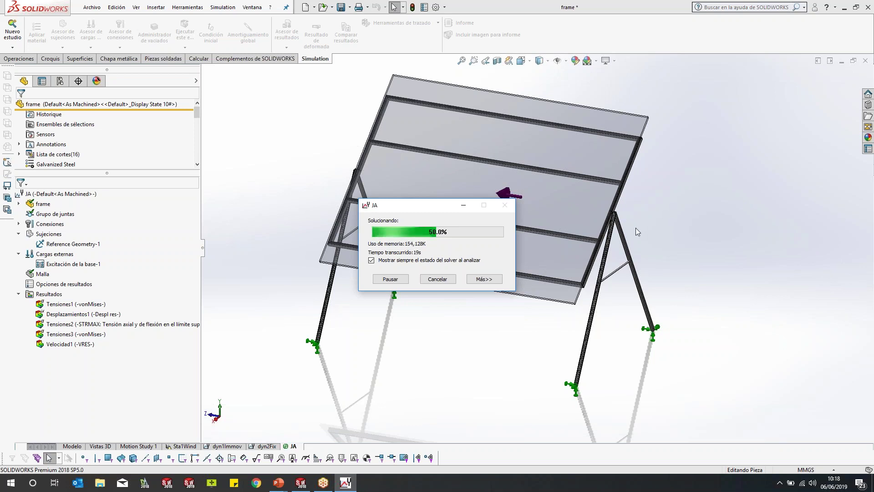
- List the mass participation of the JA study's modes in a window large enough to show the whole table
{"action": "right_click", "coordinate": [49, 325]}
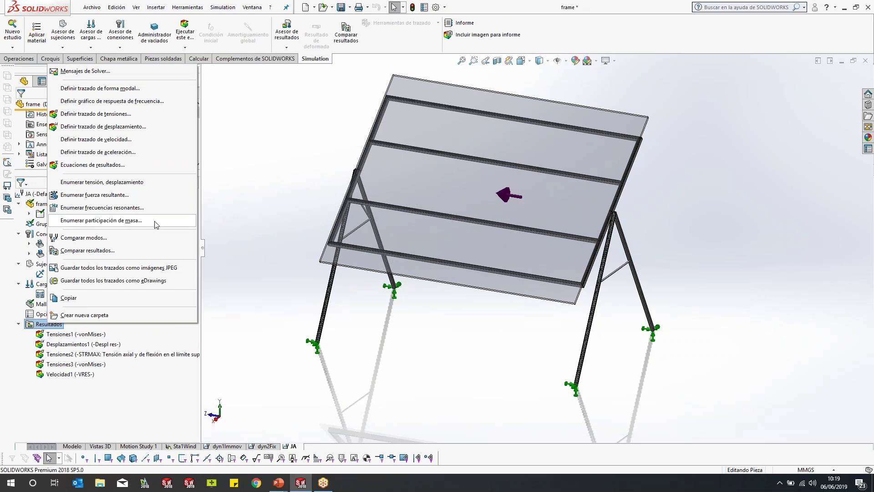
{"action": "left_click", "coordinate": [136, 220]}
{"action": "left_click_drag", "start_coordinate": [399, 172], "coordinate": [240, 115]}
{"action": "left_click_drag", "start_coordinate": [369, 236], "coordinate": [517, 295]}
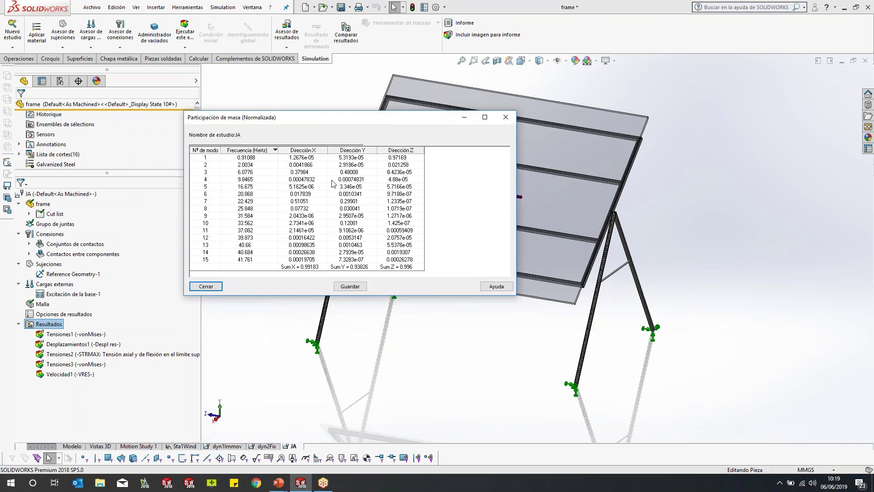
- Examine the modes and the X, Y and Z mass participation sums against the >0.8 criterion on the PowerPoint slide
{"action": "left_click", "coordinate": [204, 157]}
{"action": "left_click", "coordinate": [205, 259]}
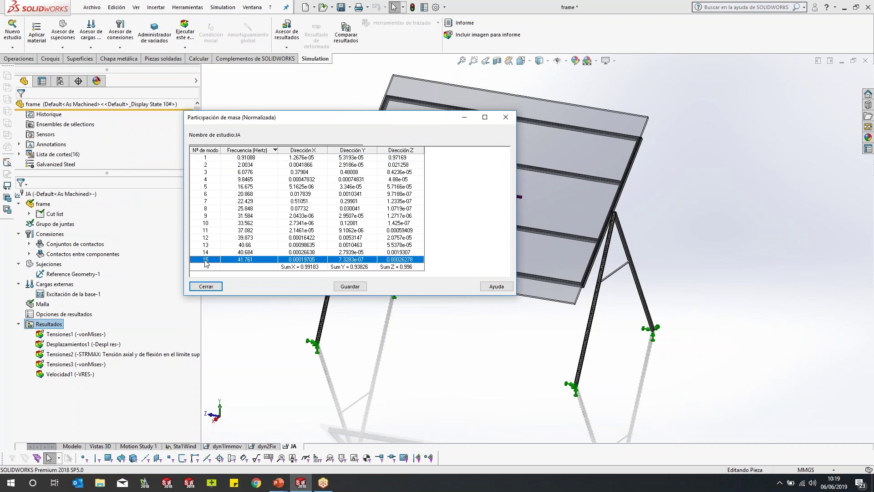
{"action": "left_click", "coordinate": [275, 267]}
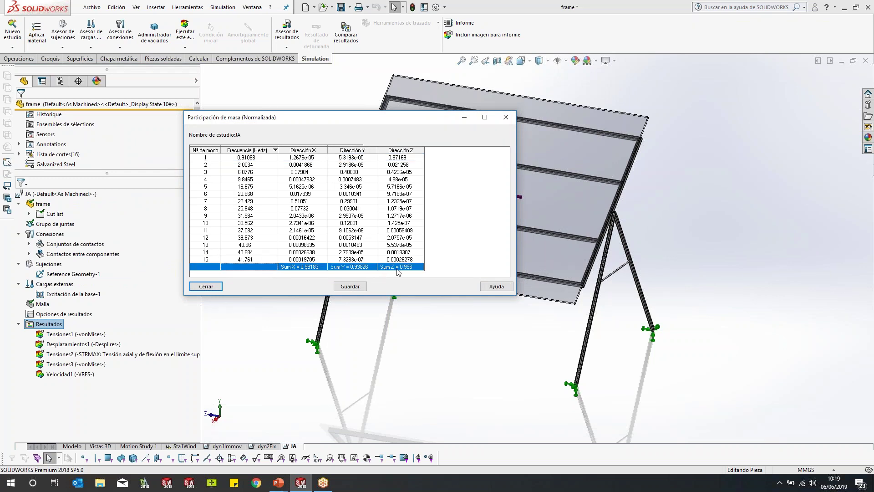
{"action": "key", "text": "alt+Tab"}
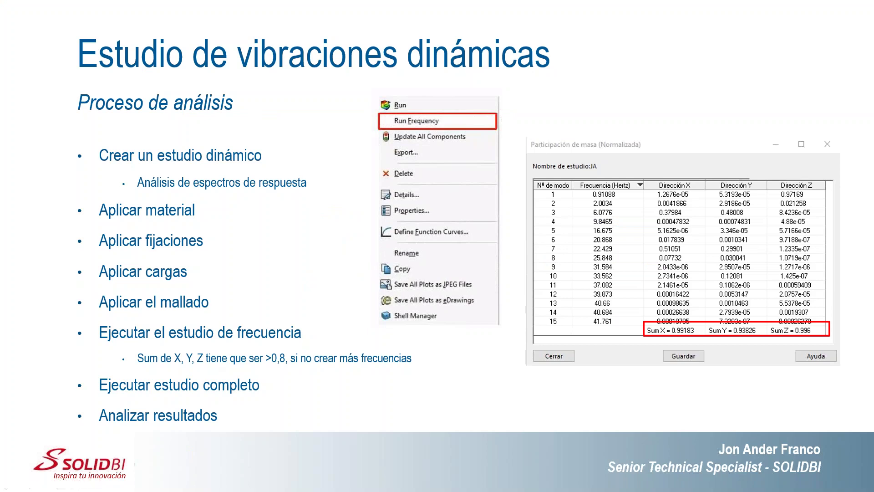
{"action": "key", "text": "alt+Tab"}
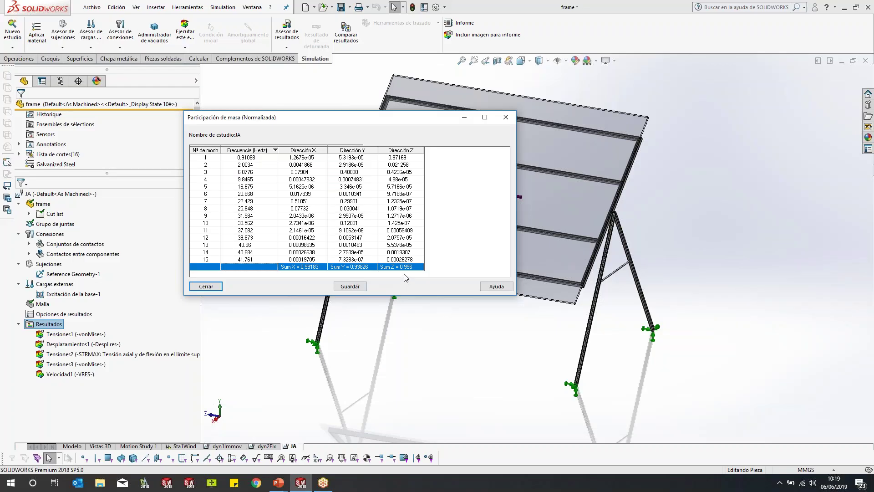
- Close the mass participation list and check the number-of-frequencies setting in the JA study's properties, leaving without applying changes
{"action": "key", "text": "Up"}
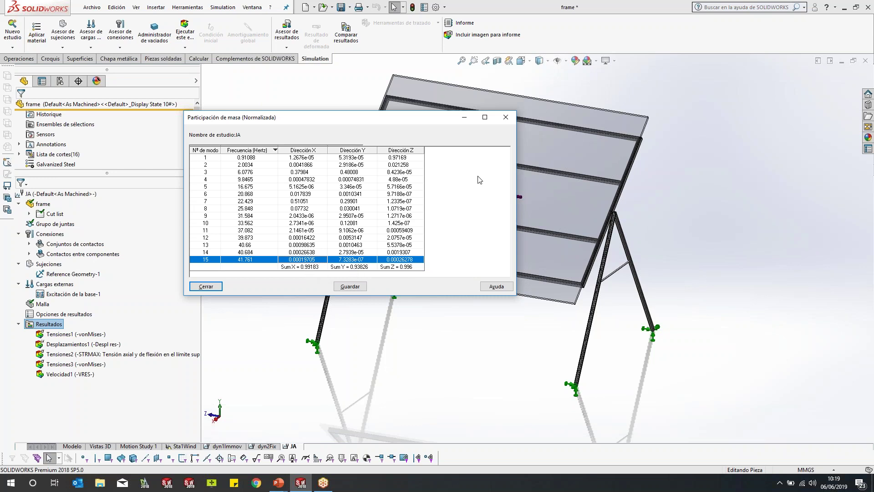
{"action": "left_click", "coordinate": [506, 117]}
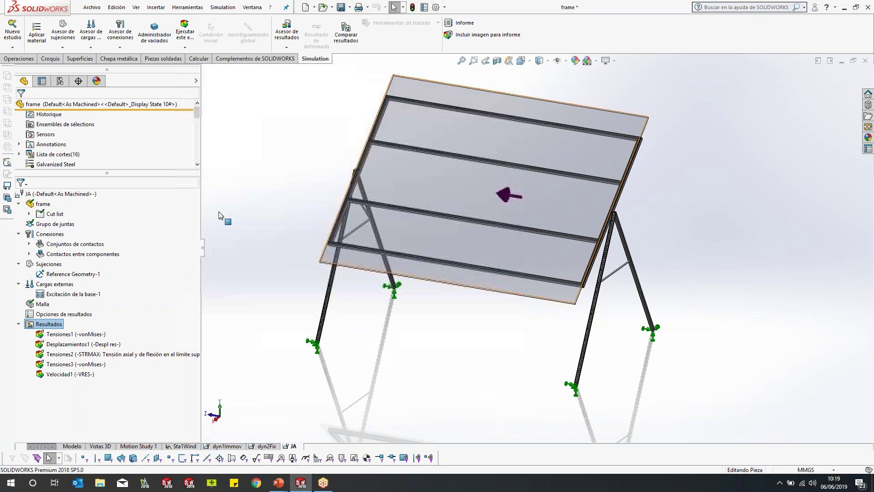
{"action": "right_click", "coordinate": [83, 194]}
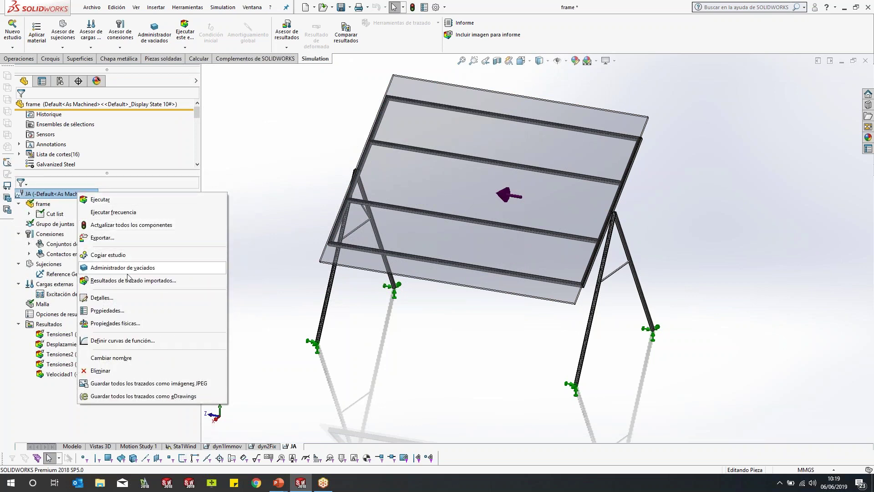
{"action": "left_click", "coordinate": [109, 311]}
{"action": "left_click_drag", "start_coordinate": [385, 114], "coordinate": [195, 99]}
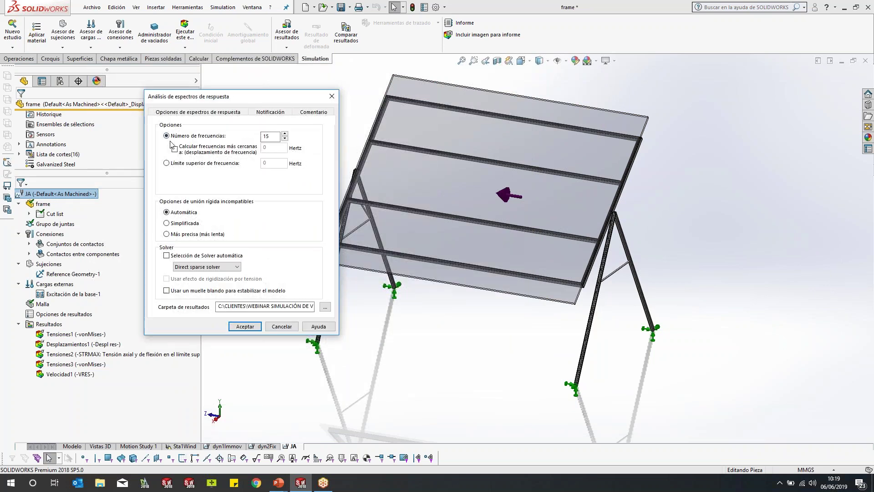
{"action": "left_click", "coordinate": [285, 134]}
{"action": "left_click", "coordinate": [287, 328]}
{"action": "left_click", "coordinate": [254, 309]}
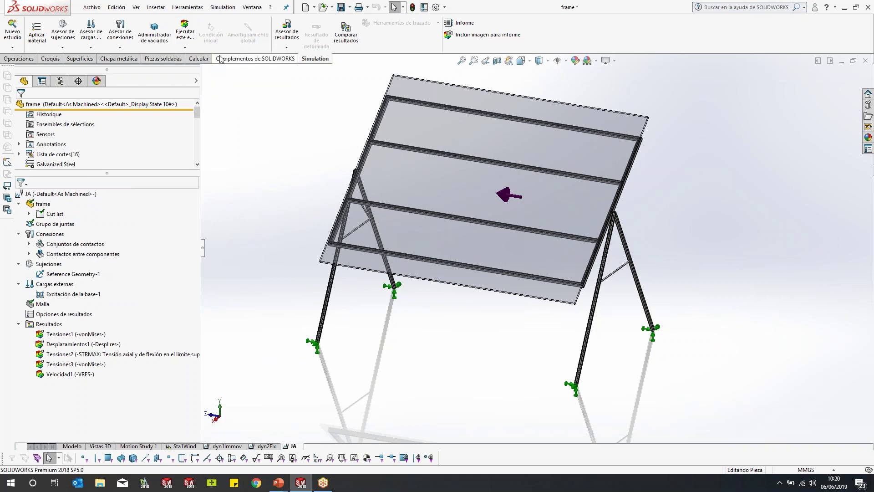
- Try to display the Tensiones1 von Mises stress plot and the Desplazamientos1 resultant displacement plot of the JA study
{"action": "left_click", "coordinate": [184, 48]}
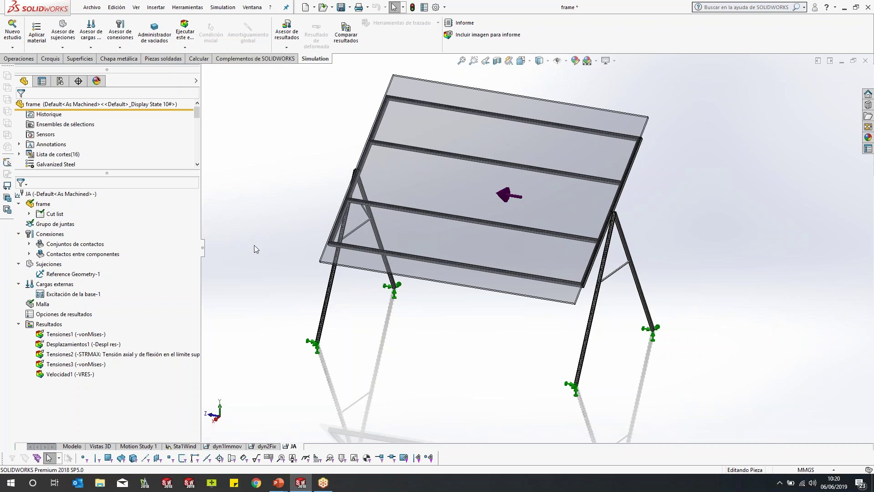
{"action": "double_click", "coordinate": [68, 334]}
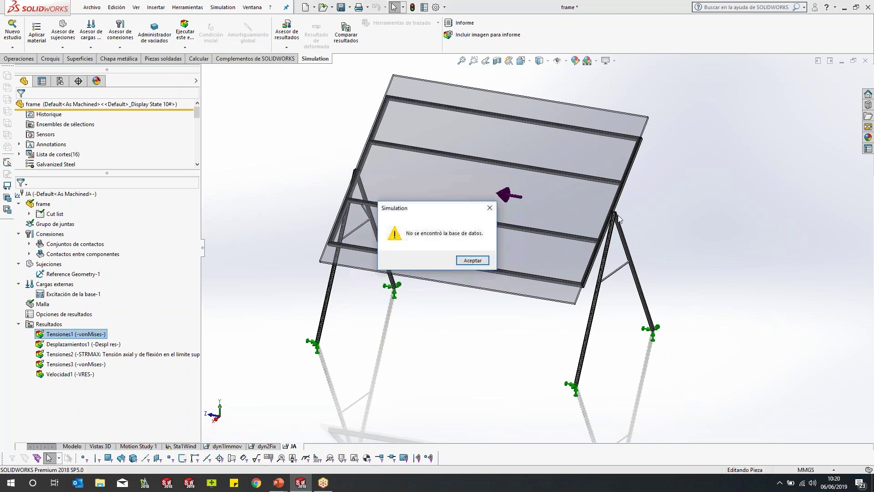
{"action": "left_click", "coordinate": [466, 265]}
{"action": "double_click", "coordinate": [84, 345]}
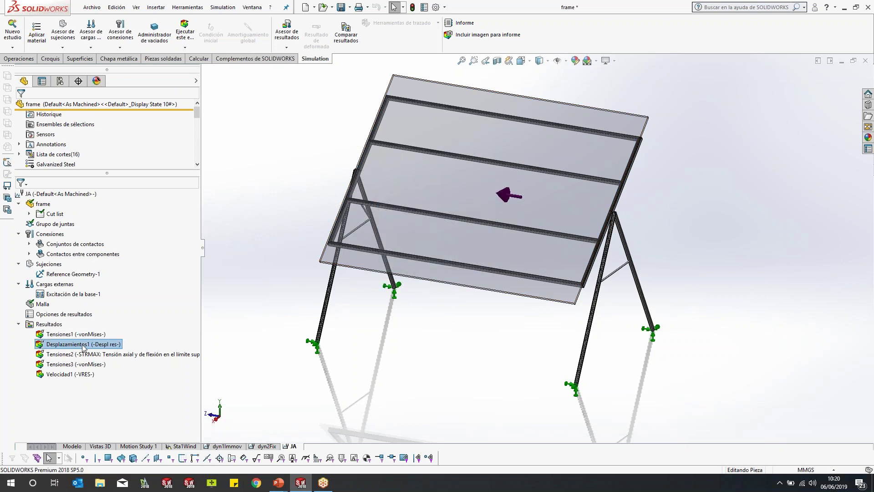
{"action": "left_click", "coordinate": [471, 261]}
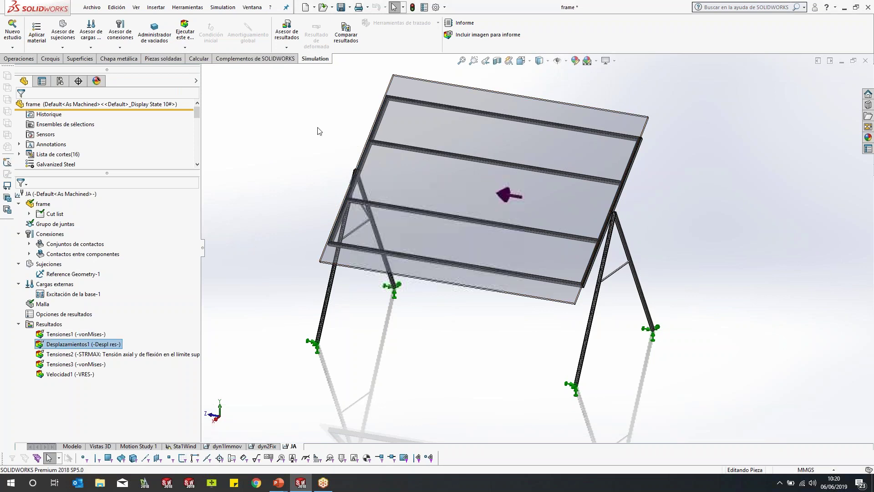
- Run the complete JA response spectrum study and switch to the analysis process slide in PowerPoint while it solves
{"action": "left_click", "coordinate": [187, 34]}
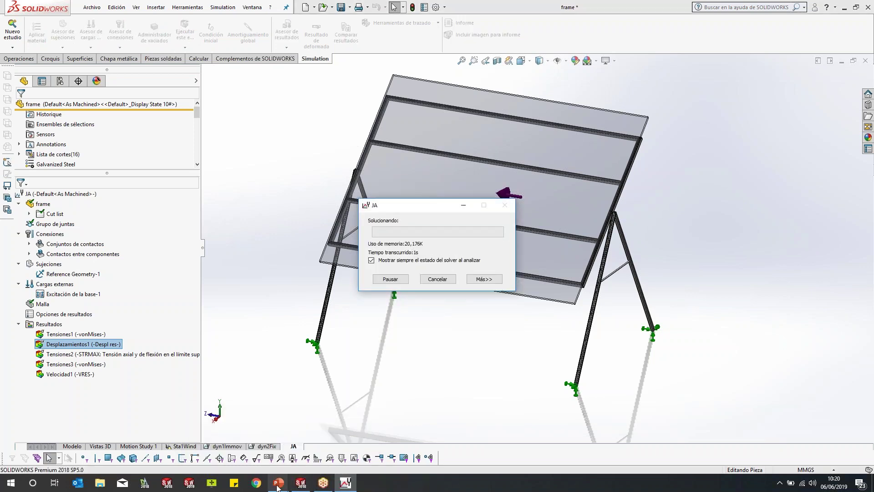
{"action": "mouse_move", "coordinate": [288, 470]}
{"action": "left_click", "coordinate": [321, 442]}
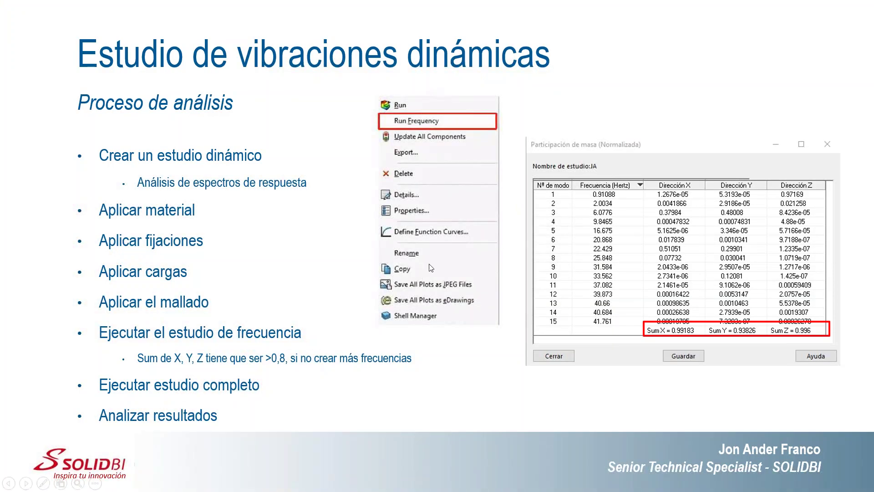